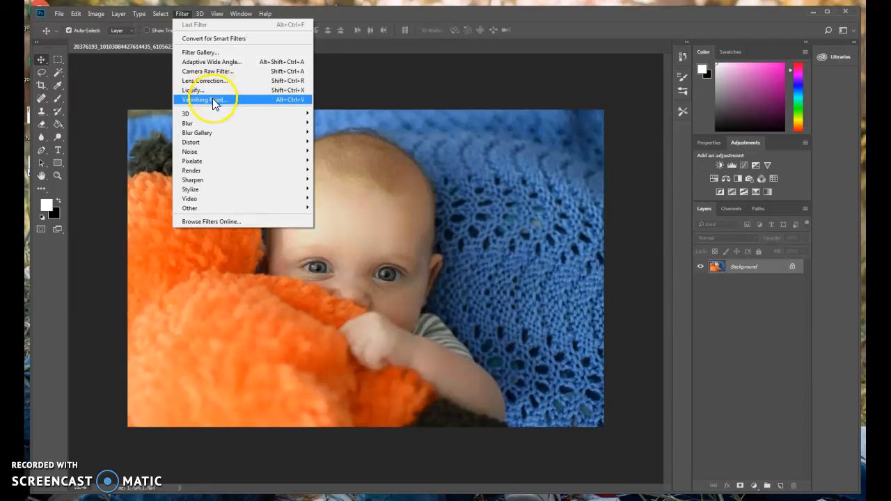
Open the Filter Gallery for the baby photo and check the zoom levels available for its preview.
mouse_move(209, 123)
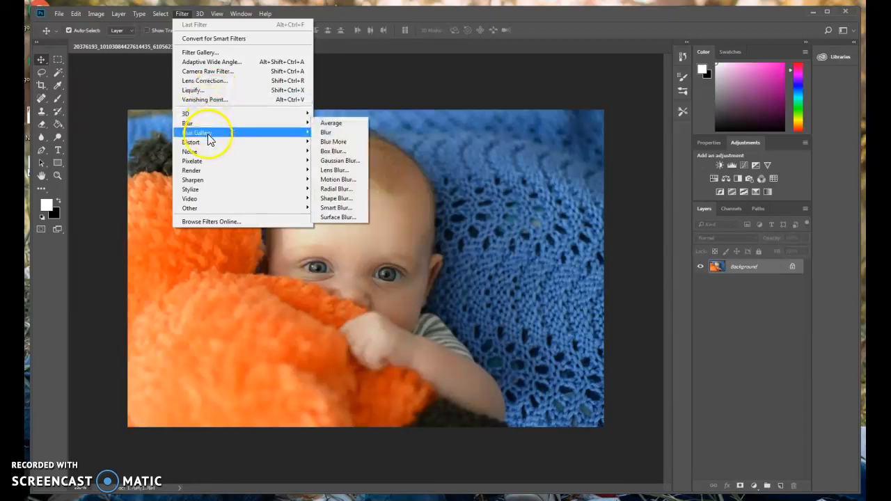
mouse_move(206, 166)
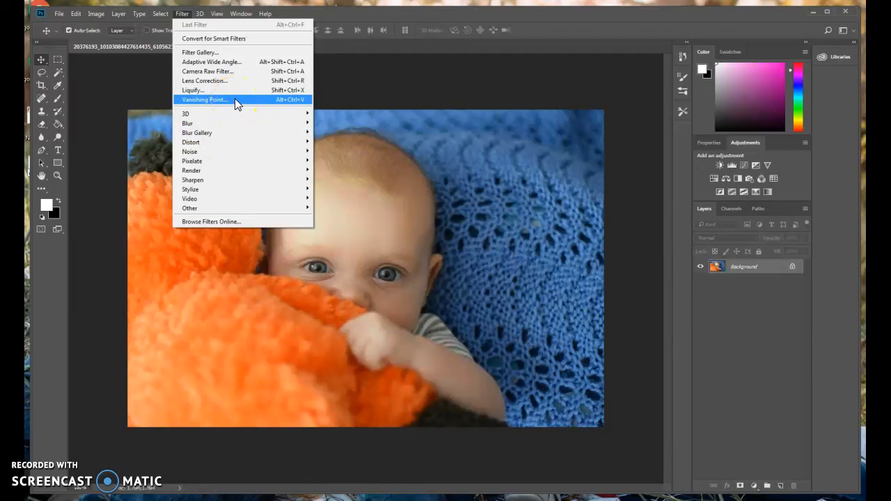
click(202, 53)
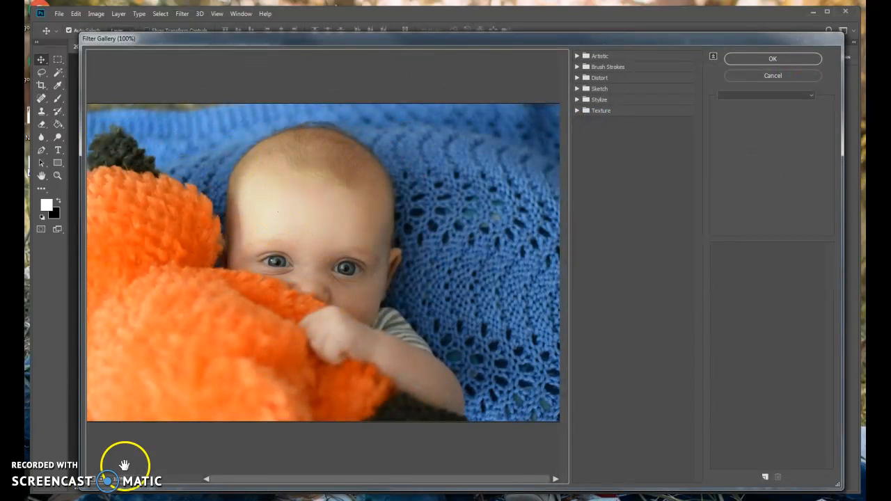
click(141, 485)
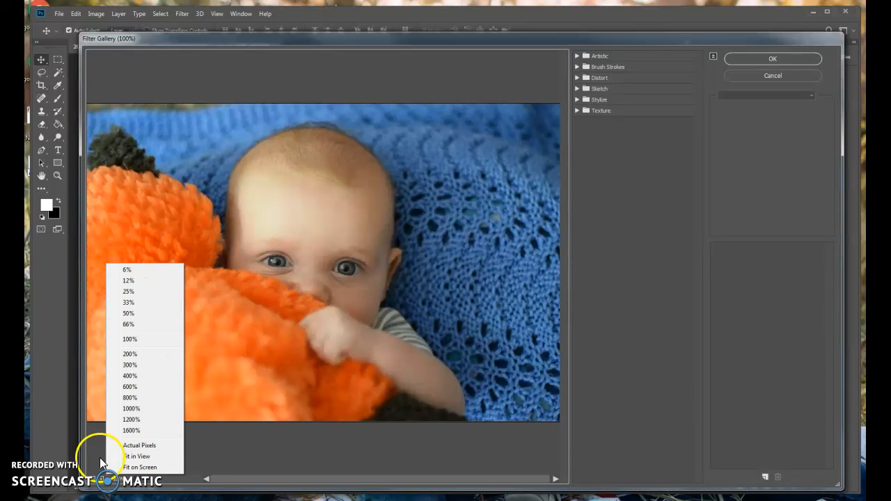
click(250, 445)
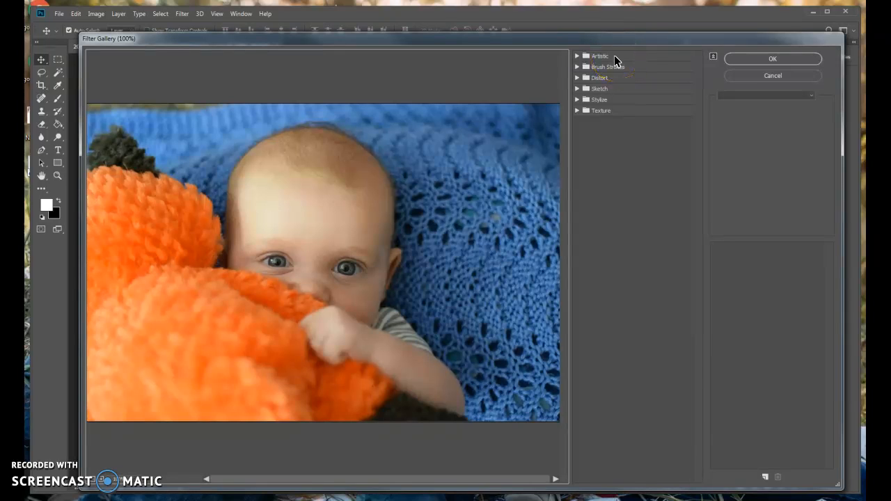
Preview a range of Artistic filters on the photo, starting with Colored Pencil and ending with Rough Pastels and Poster Edges.
click(576, 55)
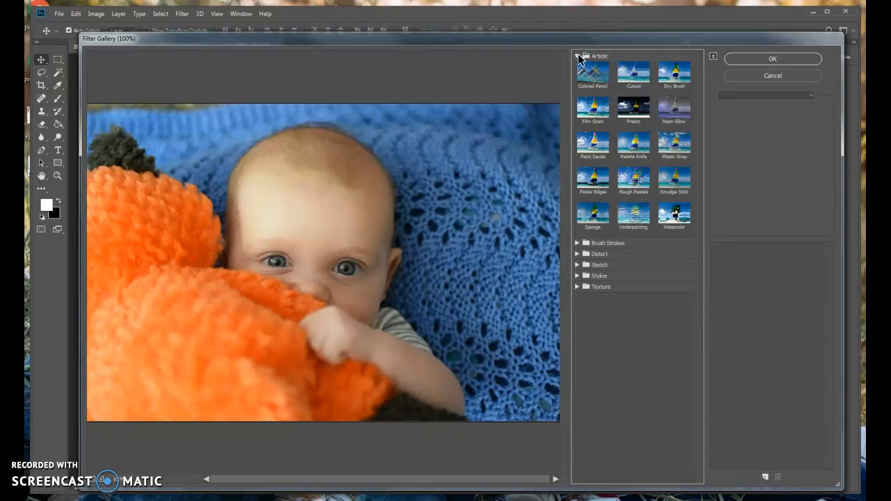
click(588, 72)
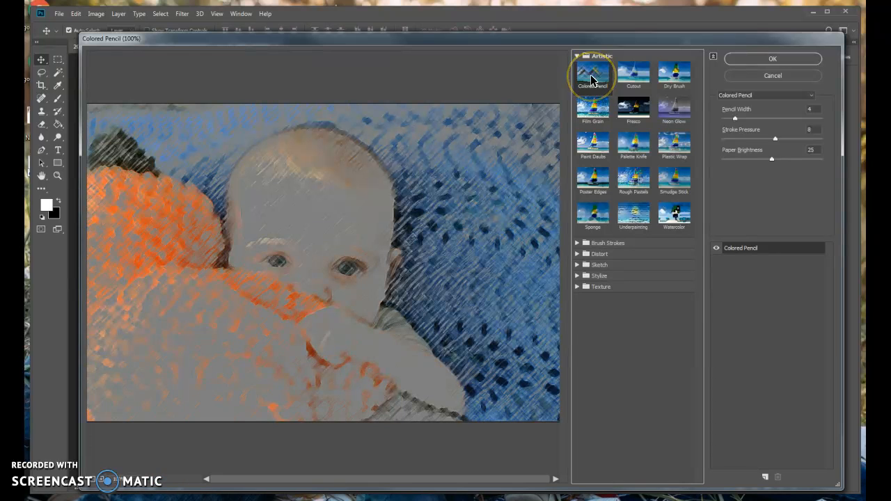
click(639, 80)
click(673, 80)
click(626, 108)
click(595, 148)
click(638, 160)
click(666, 153)
click(666, 176)
click(633, 183)
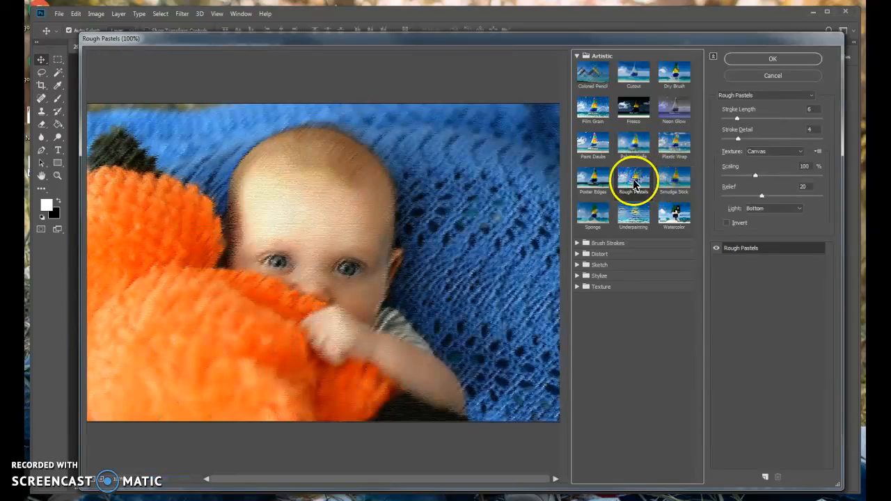
click(606, 185)
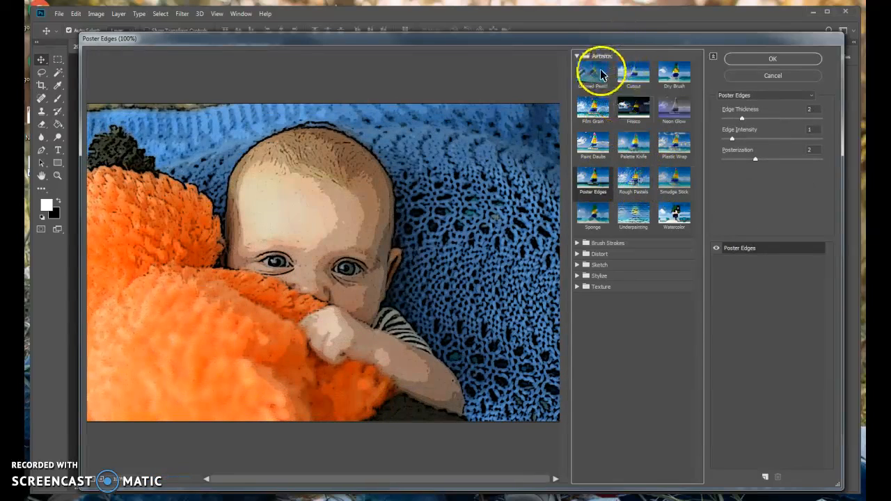
Try the Colored Pencil filter with Pencil Width 15, Stroke Pressure 12 and Paper Brightness 25.
click(592, 76)
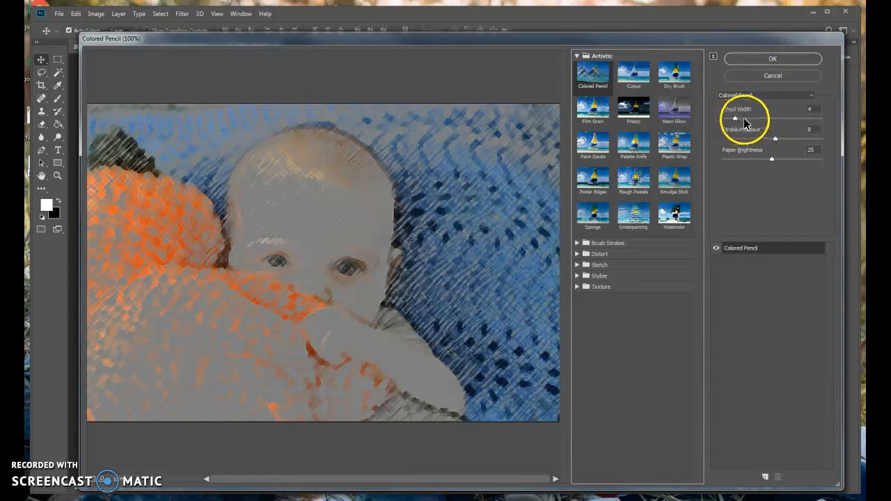
mouse_move(736, 119)
mouse_down()
mouse_move(764, 128)
mouse_move(736, 119)
mouse_move(780, 121)
mouse_move(774, 138)
mouse_move(798, 142)
mouse_up()
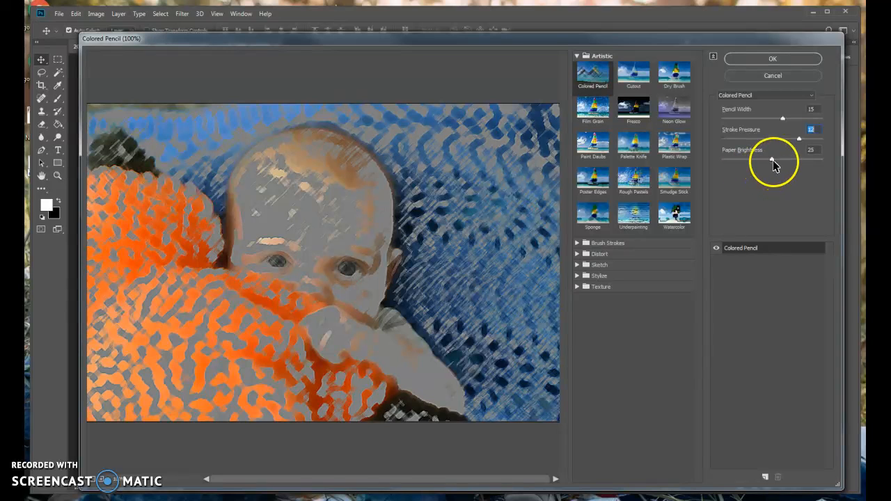
click(770, 160)
mouse_move(770, 159)
mouse_down()
mouse_move(811, 164)
mouse_move(723, 165)
mouse_move(771, 166)
mouse_up()
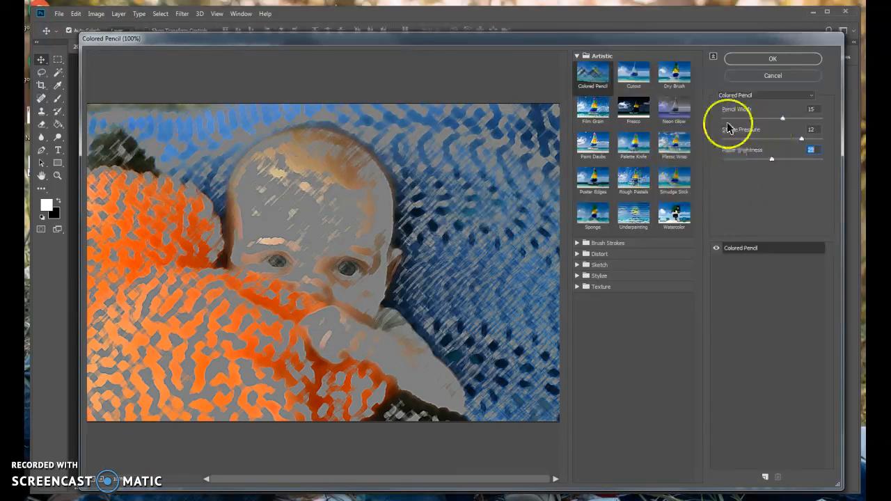
Preview the Conté Crayon, Cutout, Ink Outlines and Graphic Pen filters by choosing them by name.
click(780, 101)
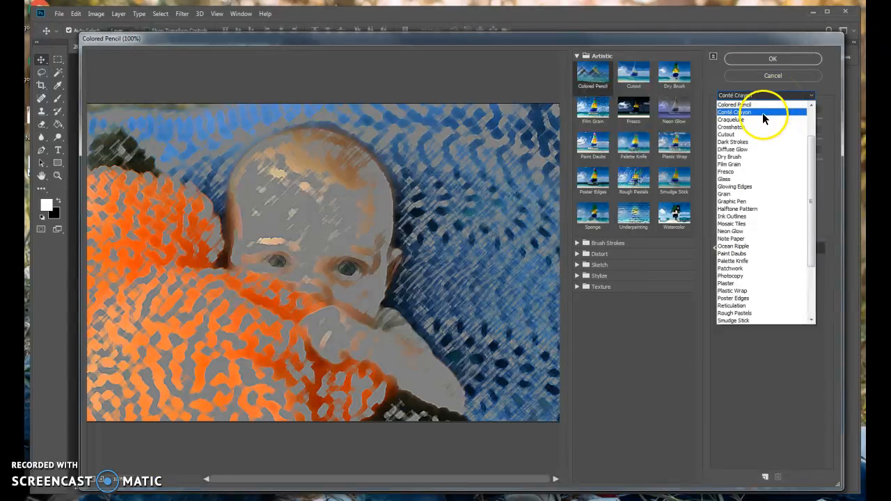
click(762, 113)
click(778, 95)
scroll(772, 118, up, 2)
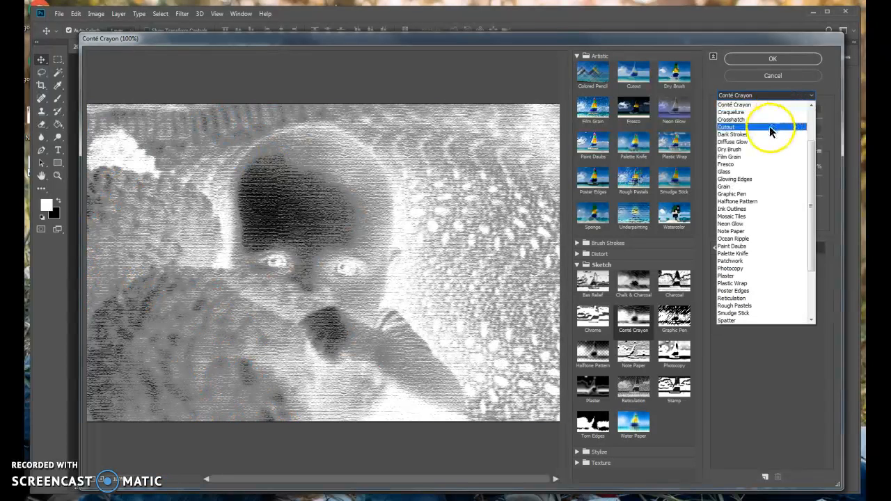
click(769, 126)
click(757, 97)
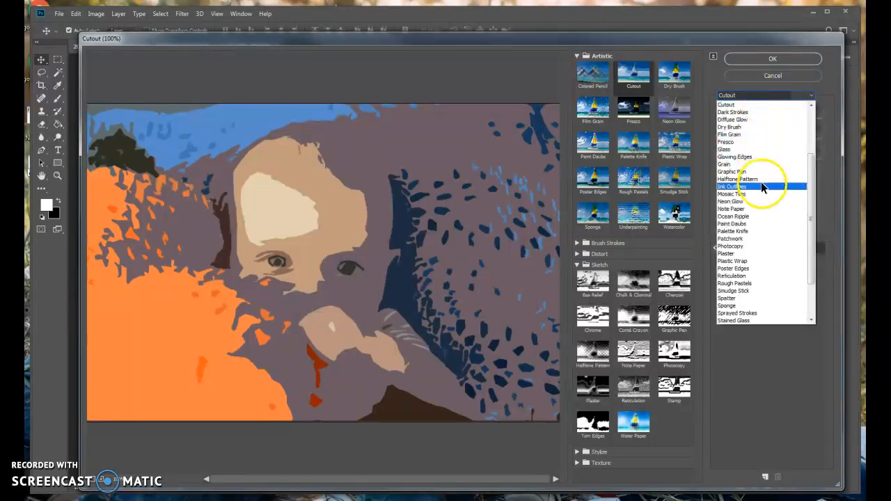
click(762, 174)
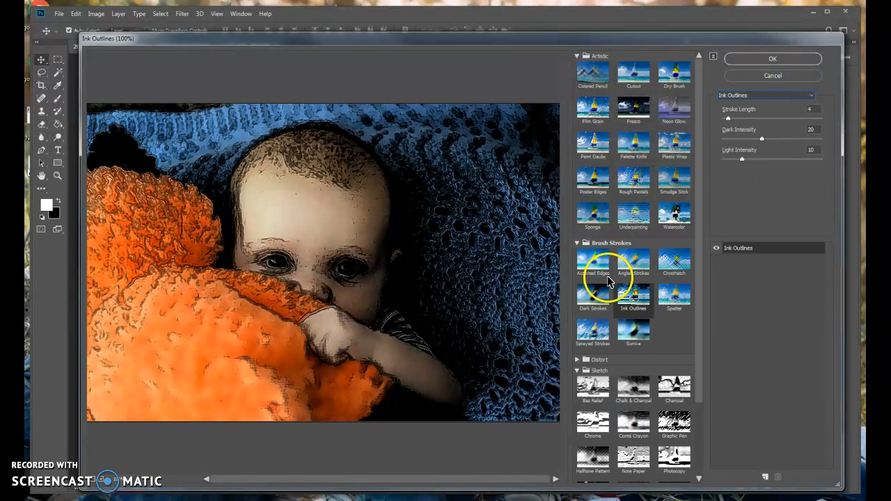
scroll(667, 202, down, 6)
scroll(666, 202, up, 8)
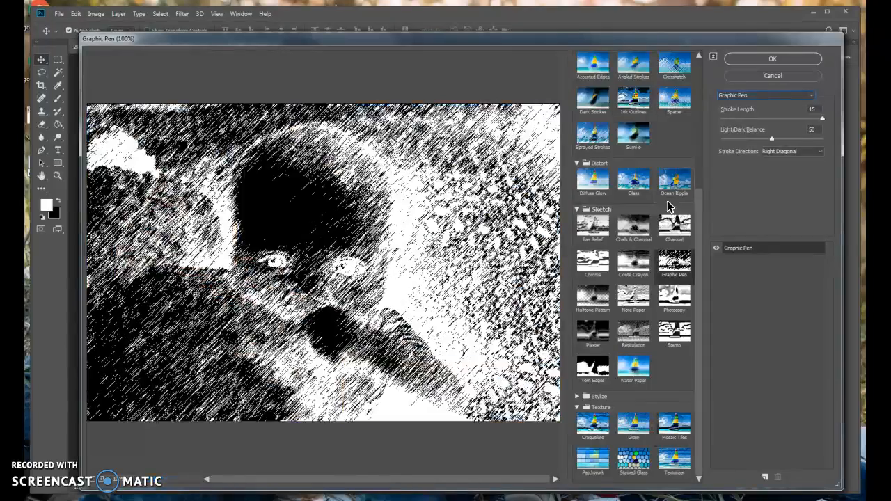
Preview the Cutout, Dry Brush, Neon Glow and Fresco effects from the Artistic set on the photo.
scroll(666, 202, up, 6)
click(641, 79)
click(679, 85)
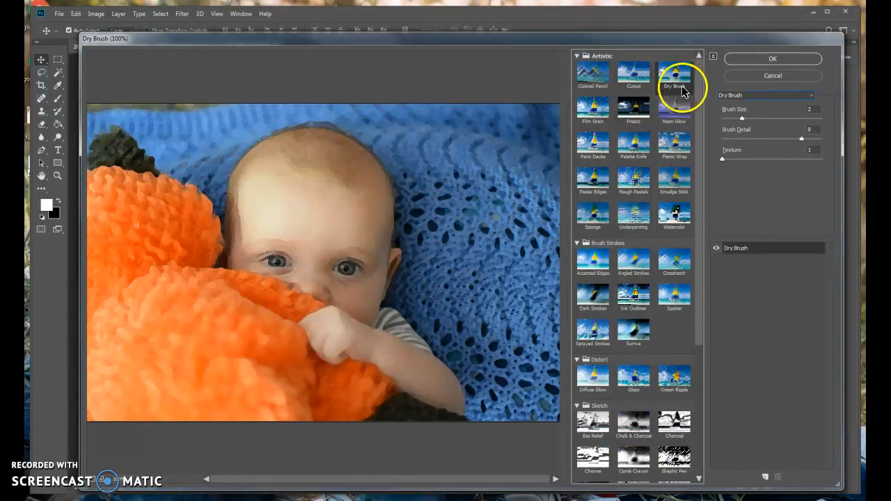
click(682, 104)
click(635, 110)
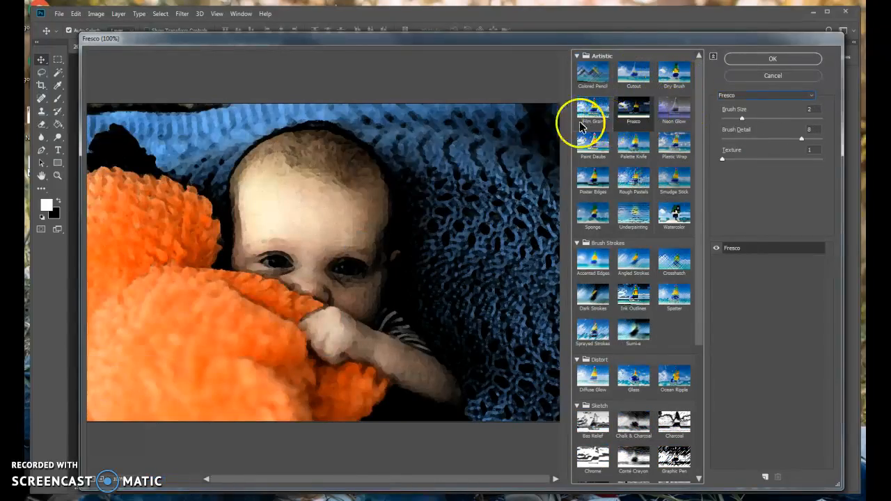
Try the Neon Glow filter with a light blue glow color, Glow Brightness 20 and Glow Size 23.
click(672, 108)
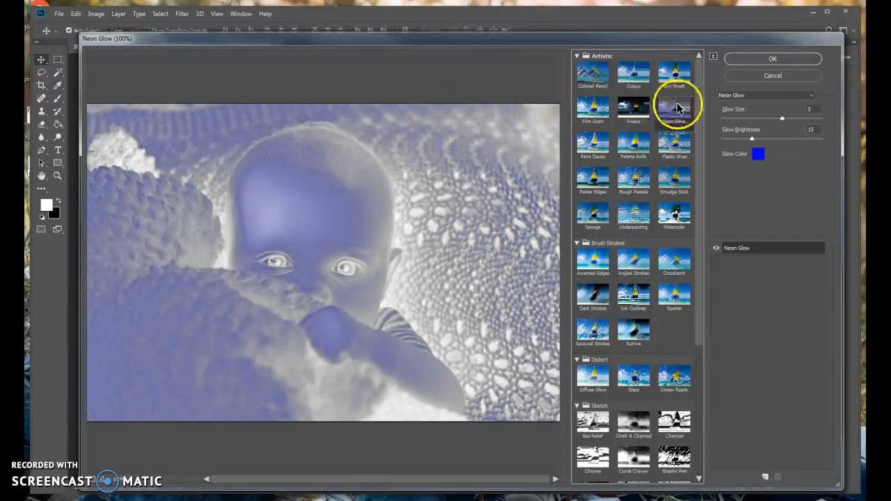
click(761, 156)
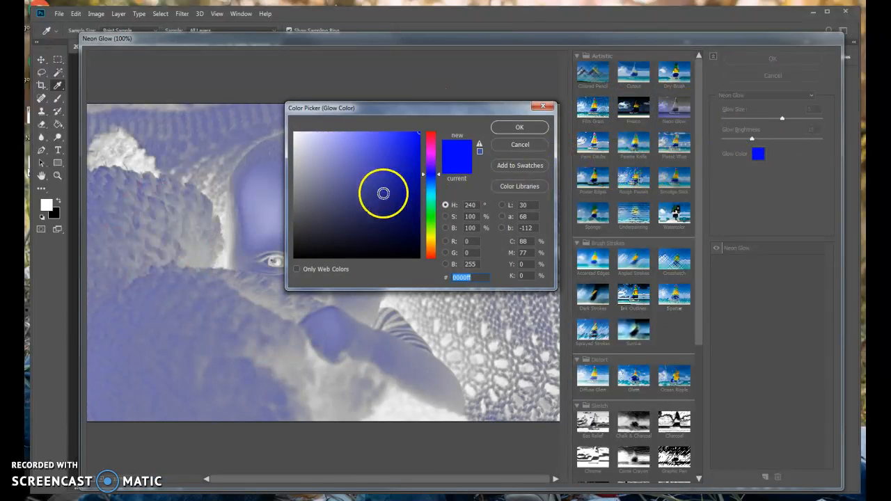
click(369, 143)
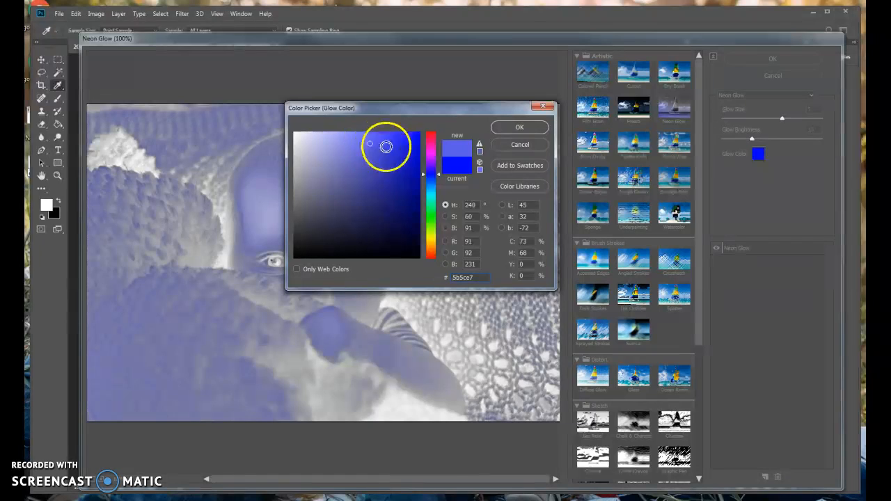
click(430, 186)
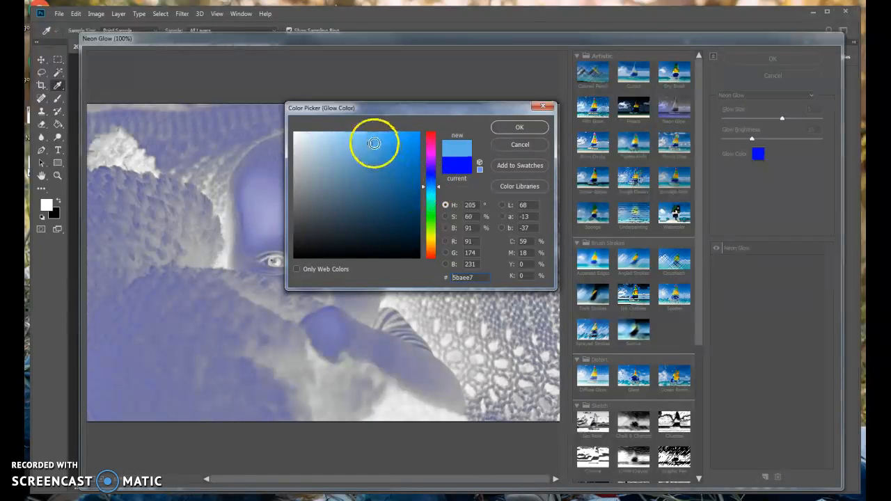
click(356, 135)
click(519, 127)
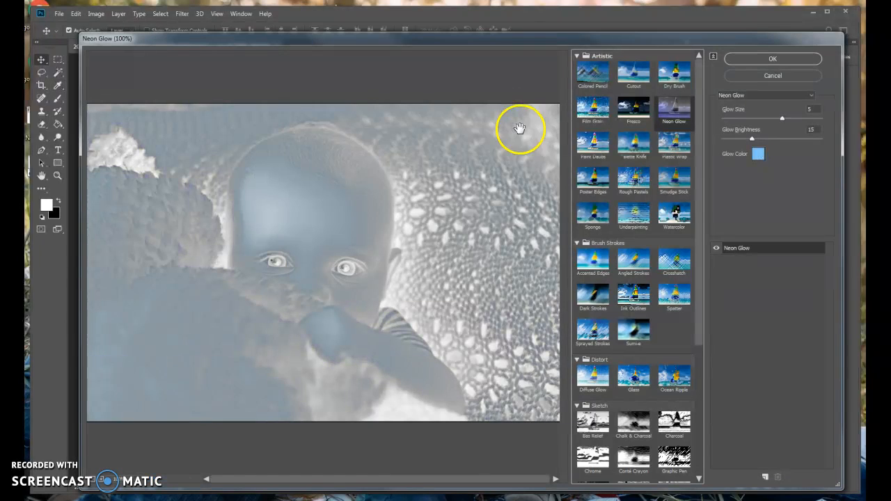
drag(753, 138, 812, 120)
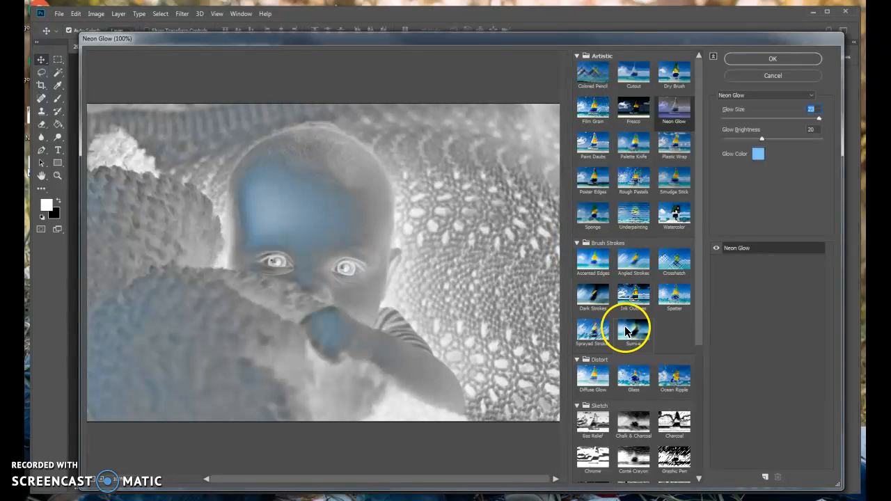
Try the Fresco filter with Brush Size 4, Brush Detail 5 and Texture 2.
click(628, 113)
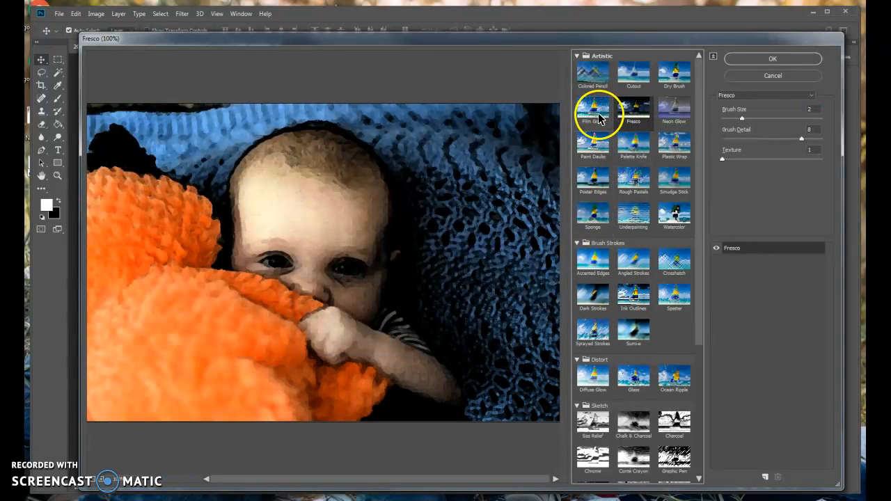
drag(744, 117, 765, 119)
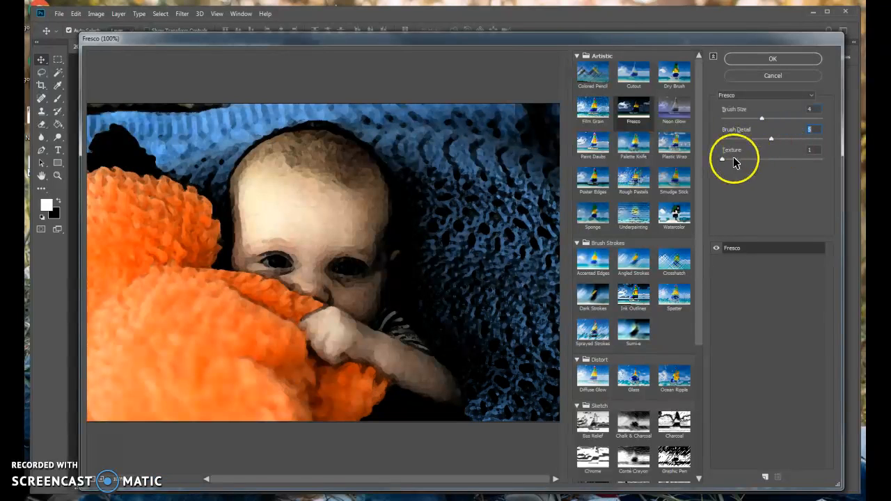
drag(721, 161, 750, 160)
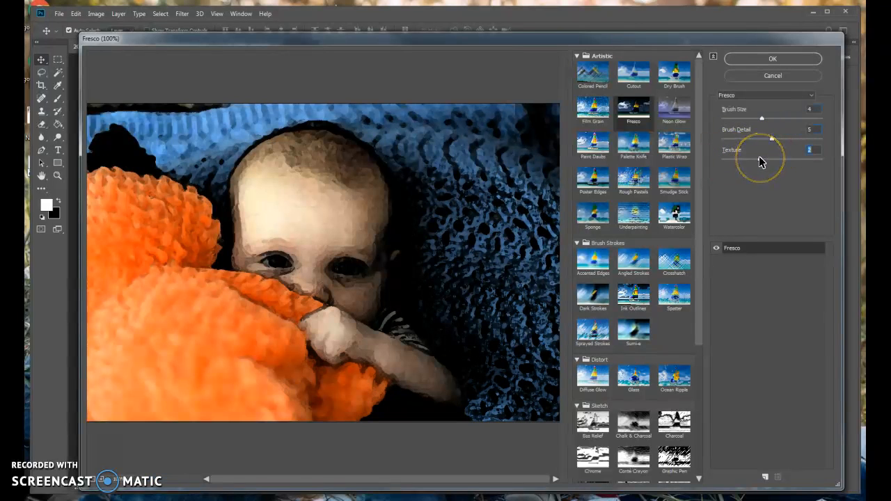
Try the Paint Daubs filter with Brush Size 2, Sharpness 16 and the Light Rough and Wide Sharp brush types.
click(582, 122)
click(583, 153)
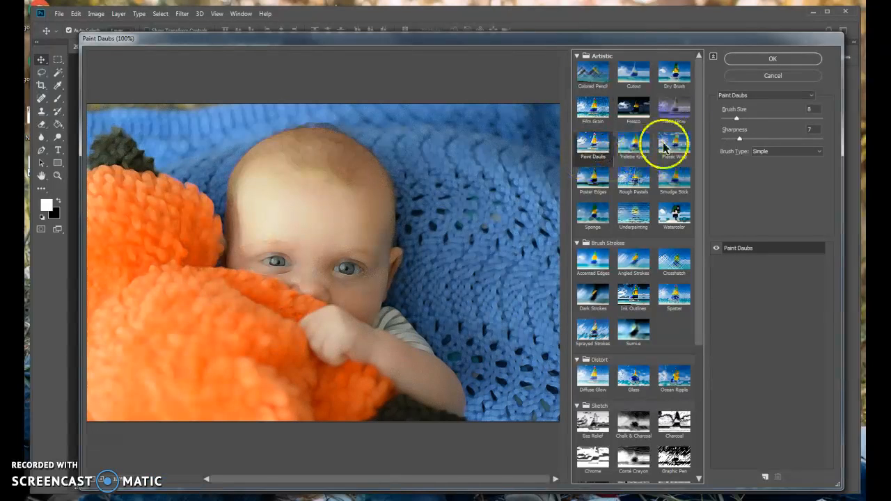
mouse_move(737, 118)
mouse_down()
mouse_move(761, 116)
mouse_move(727, 132)
mouse_up()
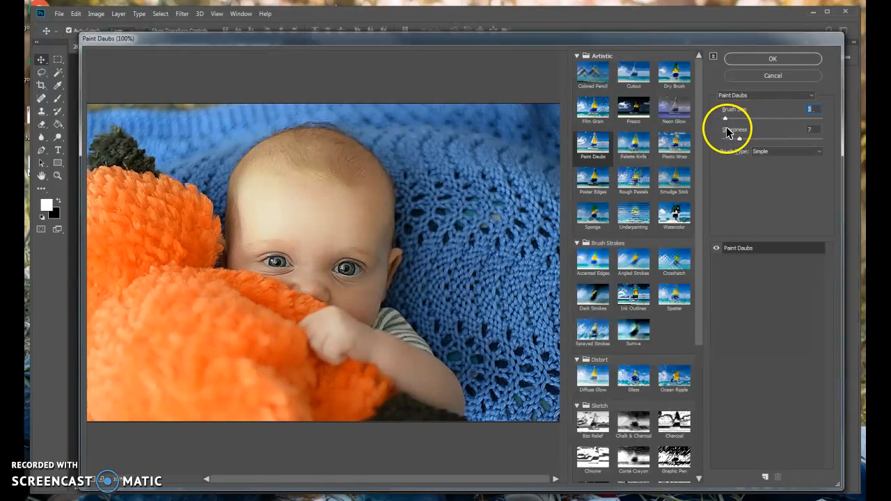
drag(746, 139, 759, 138)
click(766, 151)
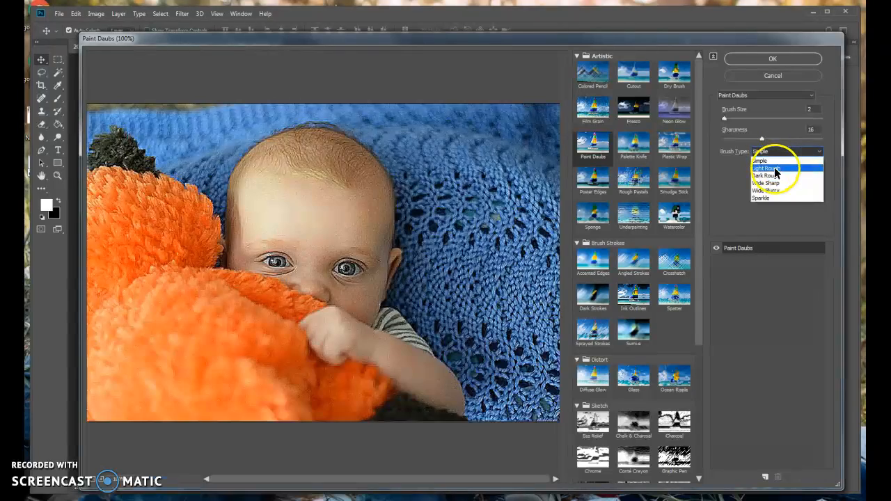
click(776, 170)
click(766, 151)
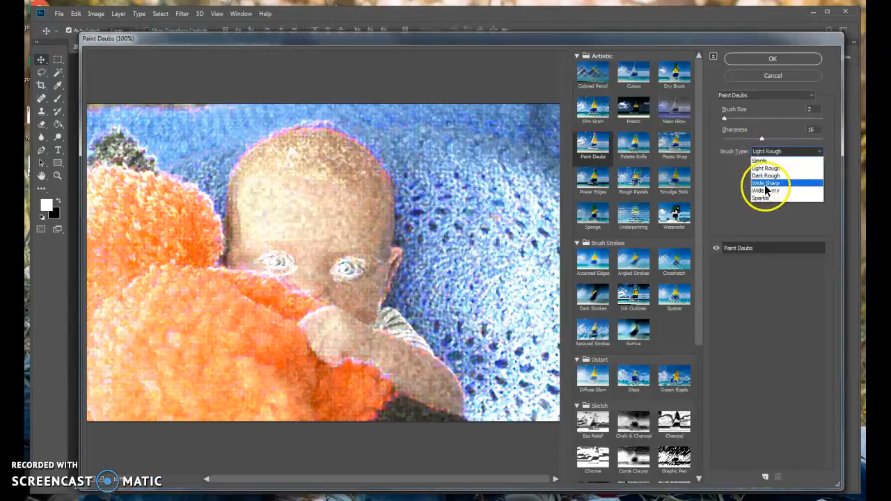
click(766, 183)
Preview the Poster Edges, Rough Pastels, Smudge Stick, Watercolor, Underpainting and Sponge filters, plus Accented Edges from Brush Strokes.
click(611, 179)
click(629, 180)
click(660, 182)
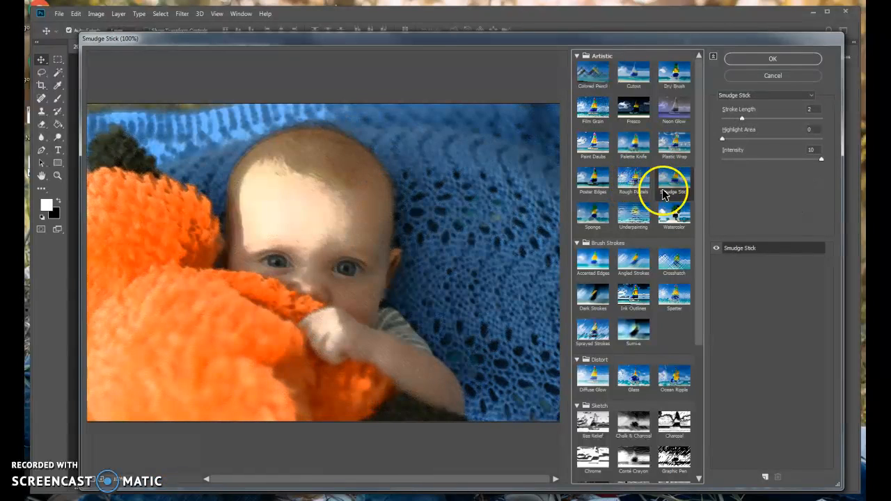
click(674, 215)
click(630, 215)
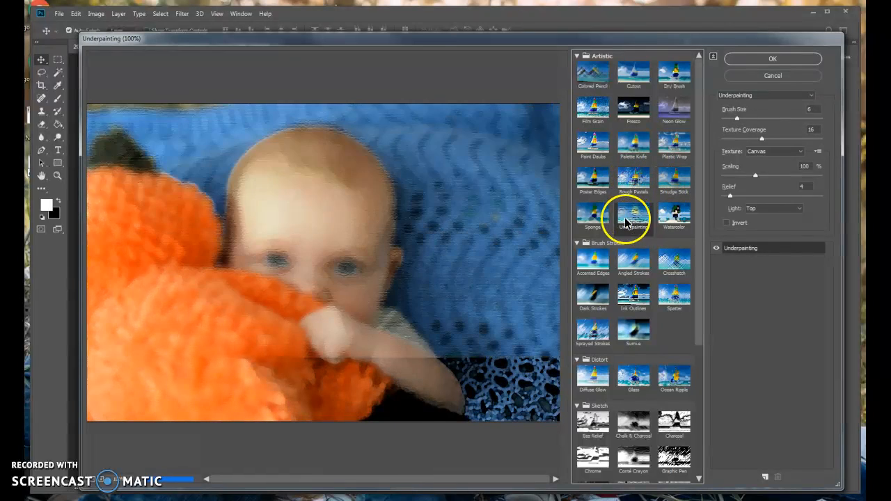
click(600, 225)
click(595, 259)
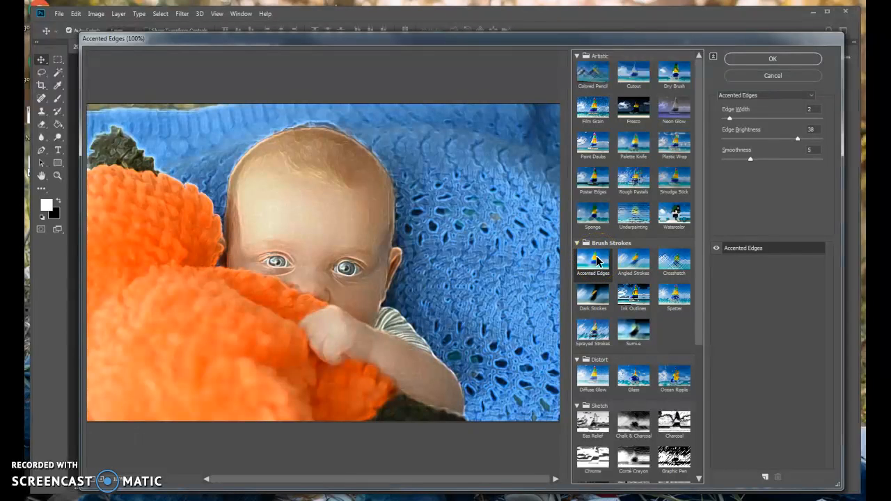
Preview the Angled Strokes, Ink Outlines and Dark Strokes filters, plus Plastic Wrap from Artistic.
click(623, 263)
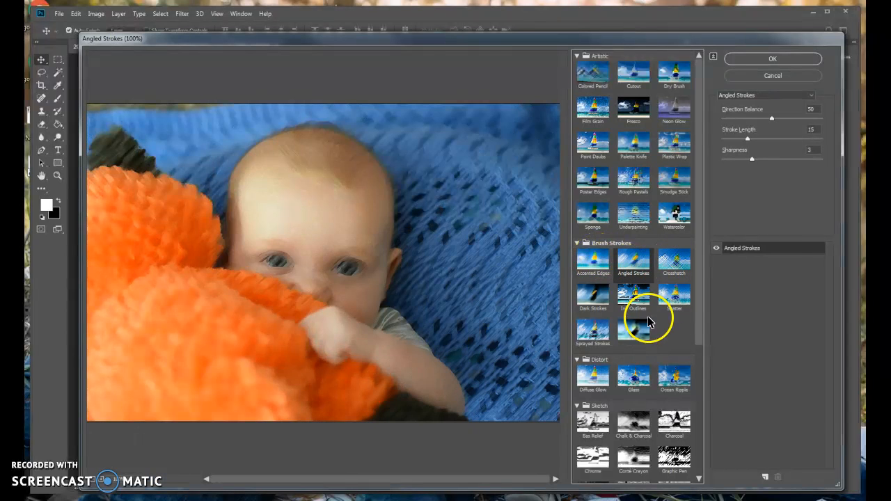
click(624, 298)
click(600, 299)
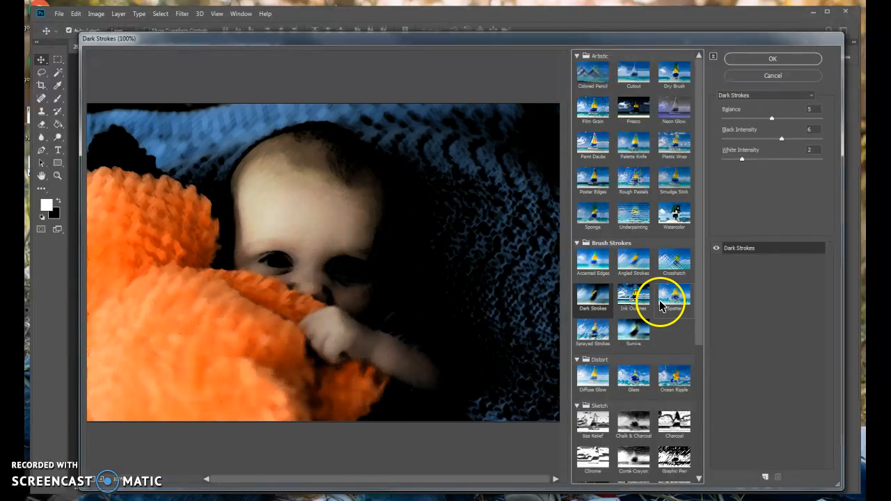
click(674, 143)
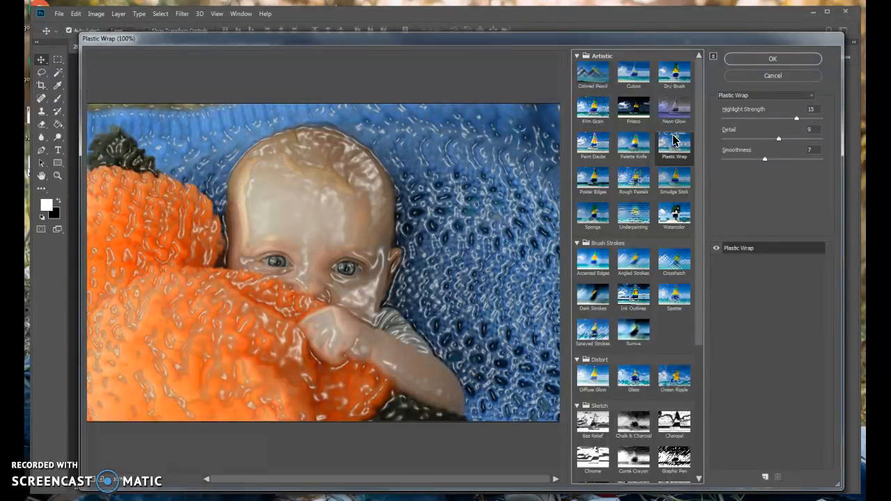
Preview the Distort filters Diffuse Glow, Glass and Ocean Ripple.
mouse_move(696, 264)
mouse_down()
mouse_move(700, 325)
mouse_move(680, 381)
mouse_up()
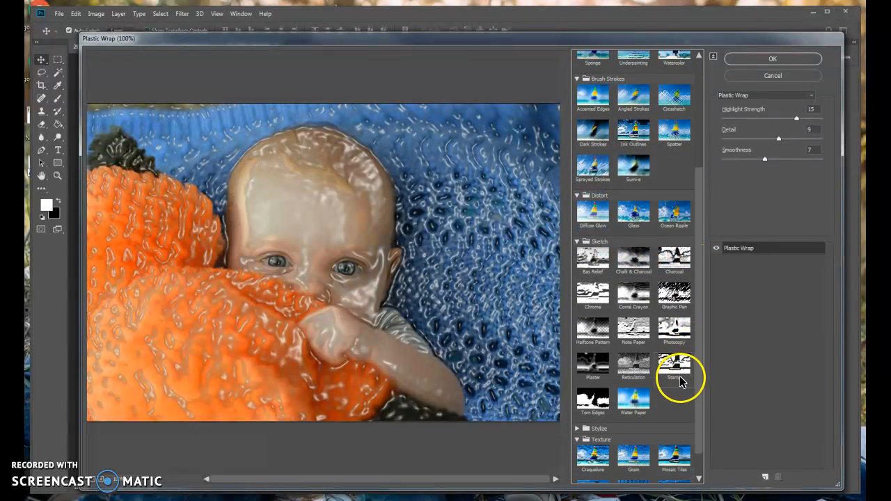
click(588, 209)
click(635, 218)
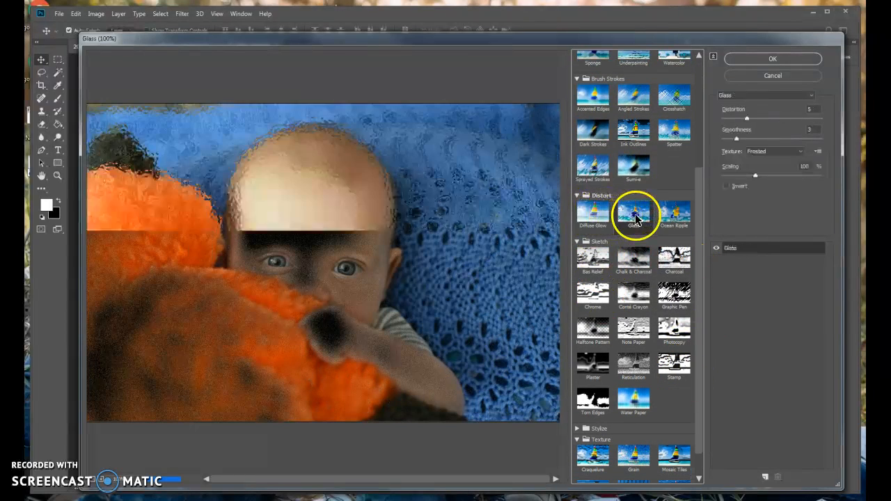
click(675, 220)
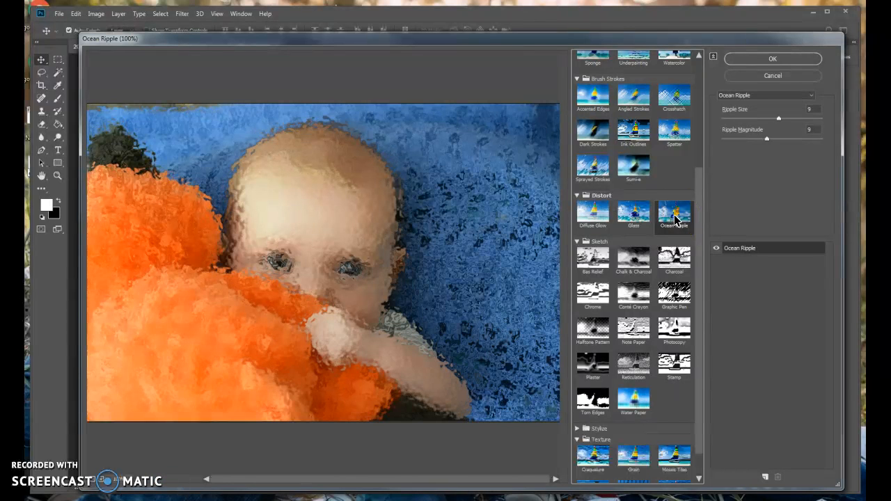
Preview the Bas Relief, Chalk & Charcoal, Charcoal, Graphic Pen, Conté Crayon and Chrome sketch filters.
click(589, 262)
click(629, 267)
click(670, 265)
click(673, 290)
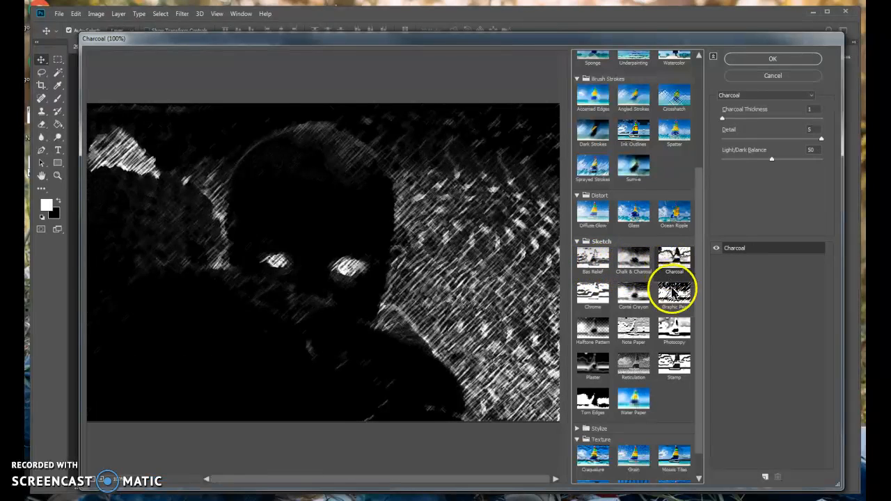
click(630, 297)
click(595, 297)
Try the Halftone Pattern filter with the Circle and Line pattern types.
click(598, 331)
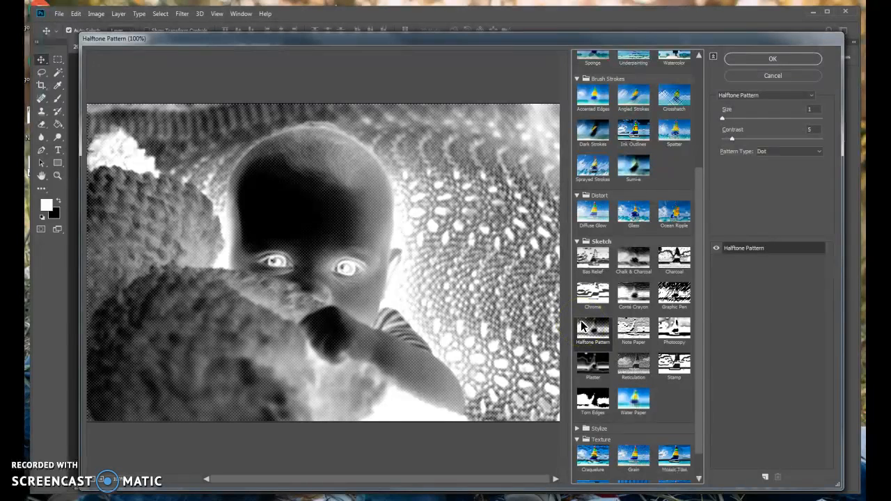
click(774, 152)
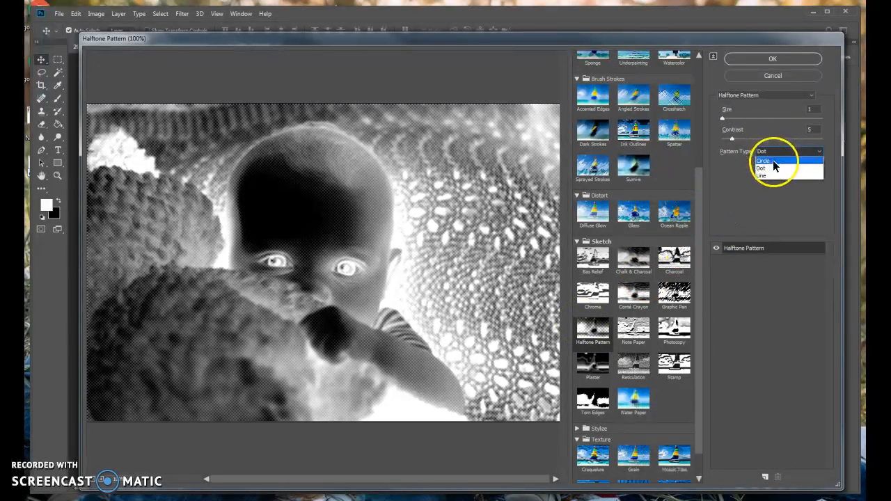
click(775, 161)
click(774, 153)
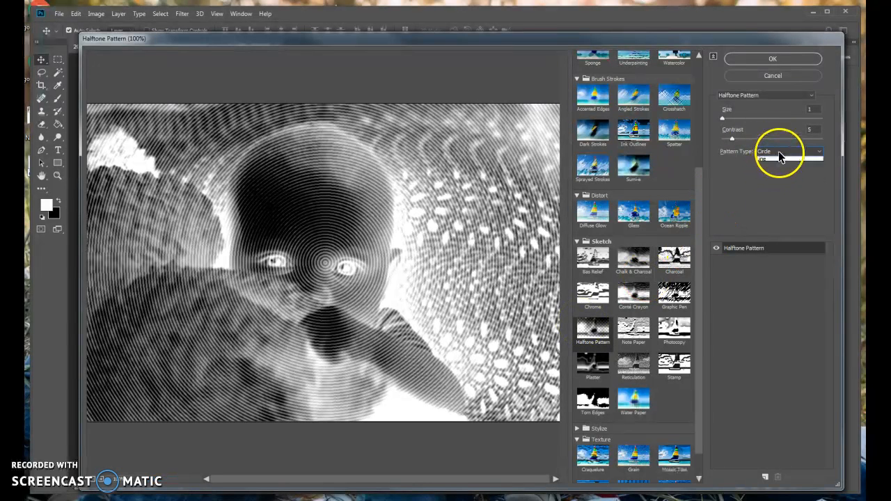
click(779, 171)
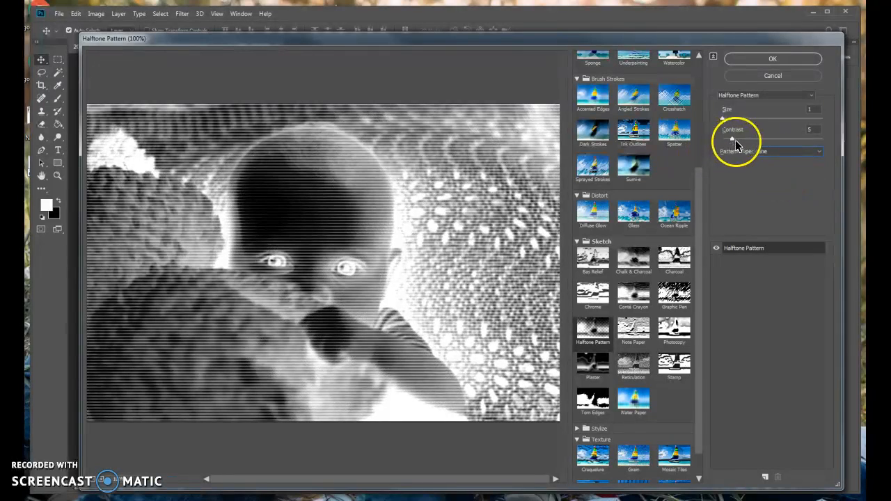
Set the halftone's Contrast to 16 and Size to 4, and try the Circle and Dot pattern types.
drag(740, 138, 746, 118)
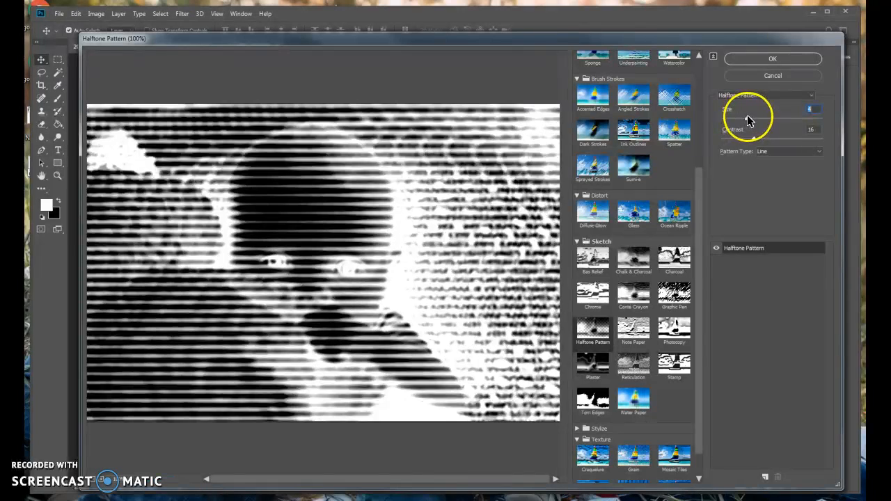
click(768, 153)
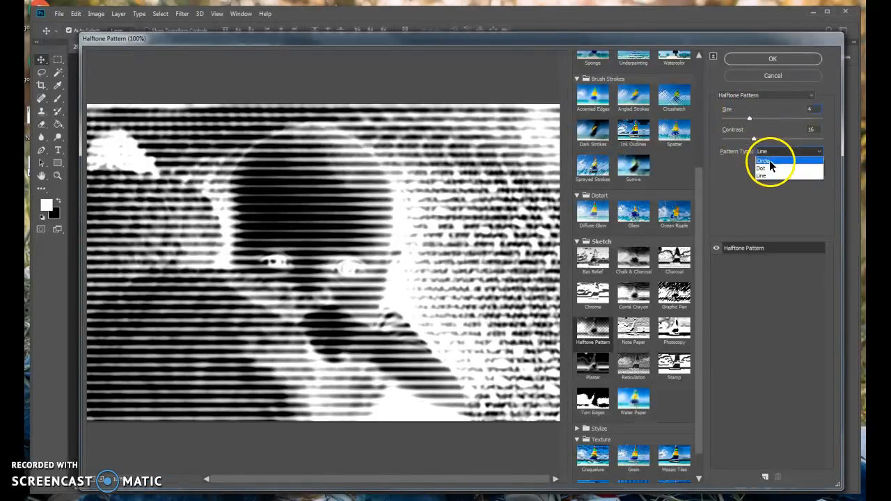
click(770, 161)
click(780, 151)
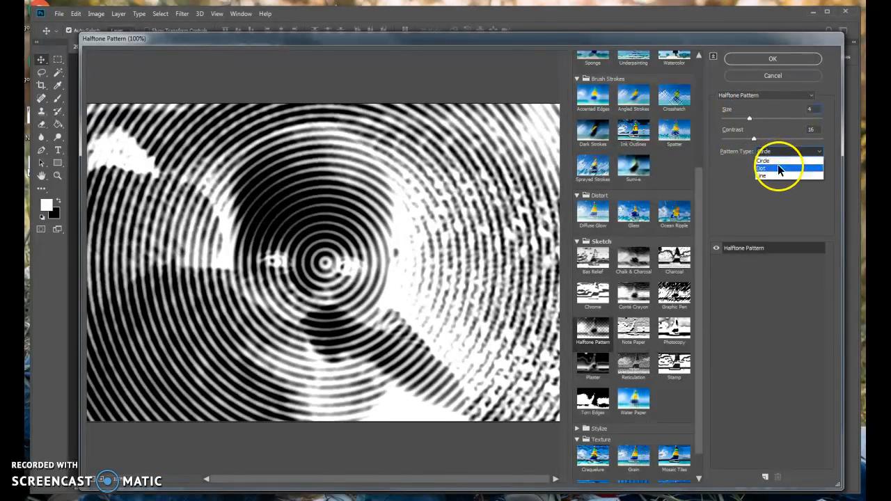
click(779, 169)
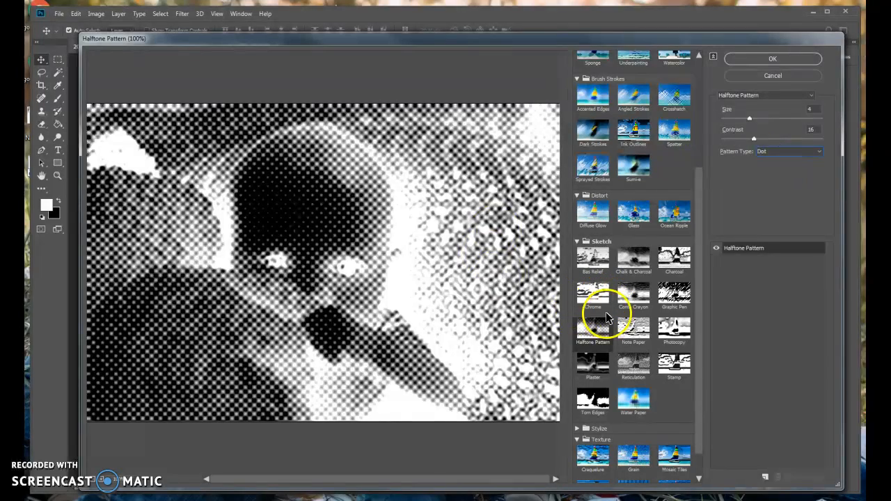
Preview the Plaster, Reticulation, Stamp, Water Paper and Torn Edges sketch filters.
click(590, 356)
click(630, 360)
click(674, 361)
click(634, 397)
click(598, 402)
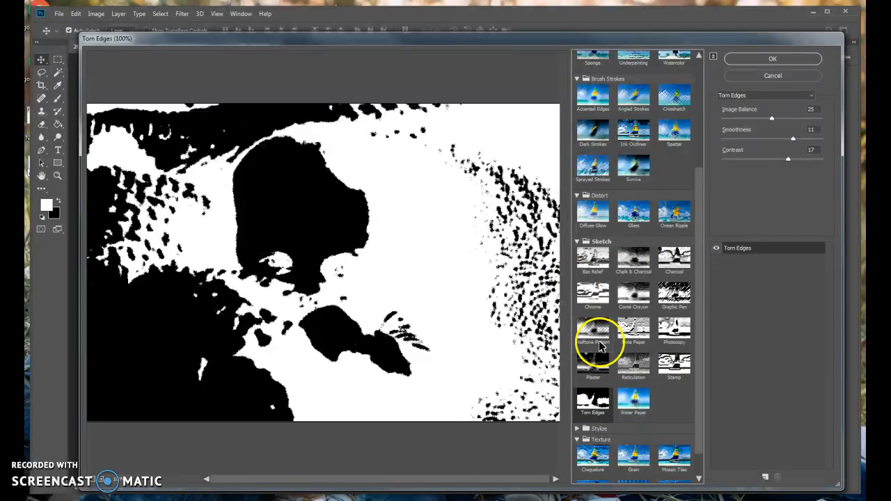
Try the Glowing Edges filter from Stylize with Edge Width 3, Edge Brightness 9 and Smoothness 8.
scroll(652, 355, down, 1)
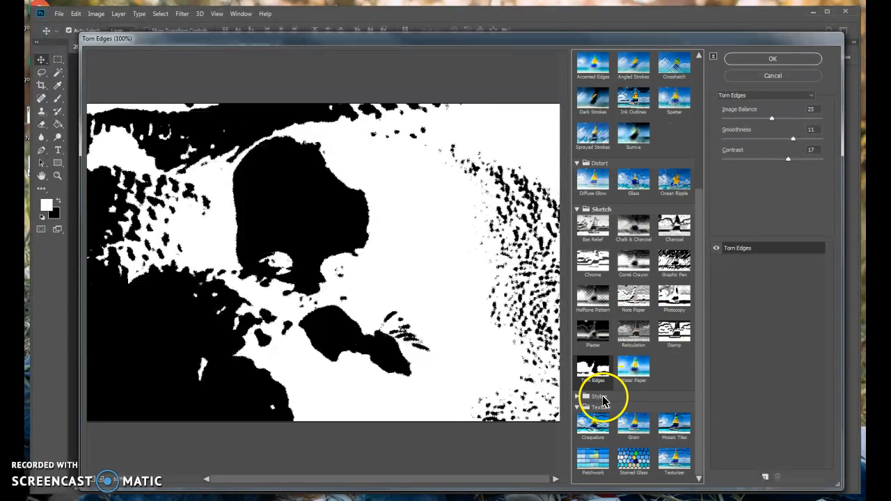
click(600, 396)
click(595, 412)
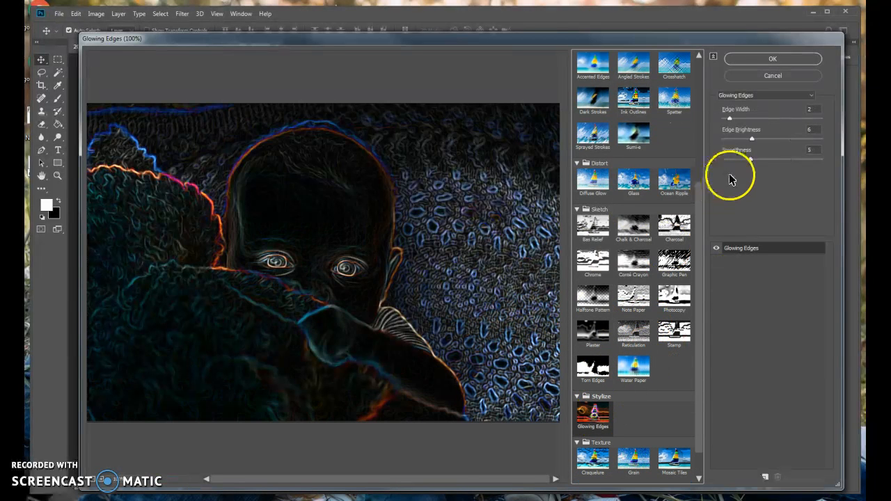
click(729, 119)
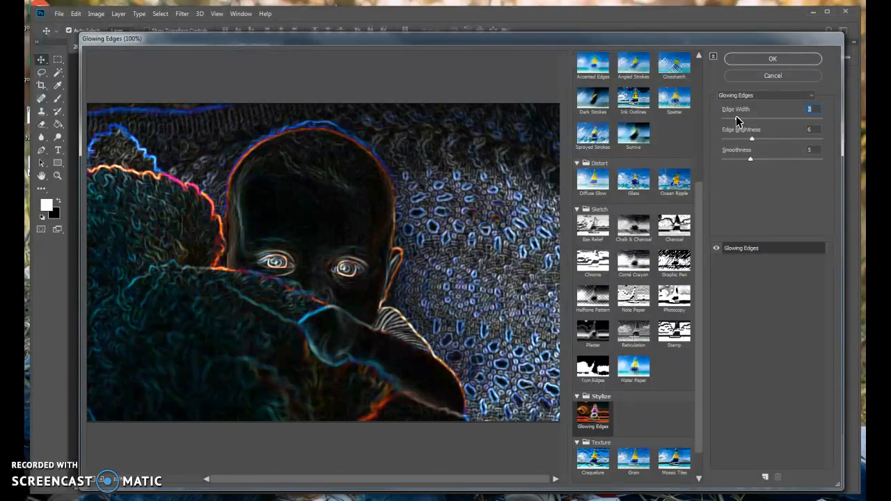
click(750, 142)
drag(750, 138, 774, 162)
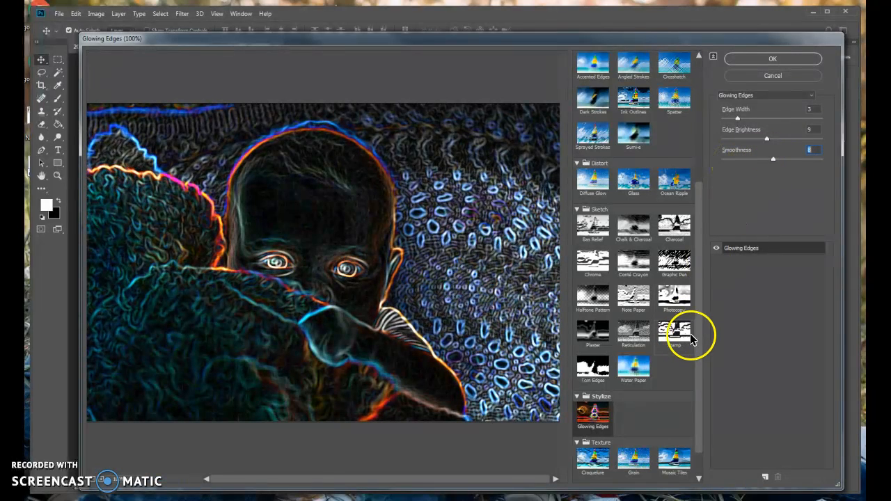
Preview the Mosaic Tiles, Grain, Craquelure and Patchwork texture filters.
scroll(691, 362, down, 1)
click(669, 418)
click(631, 420)
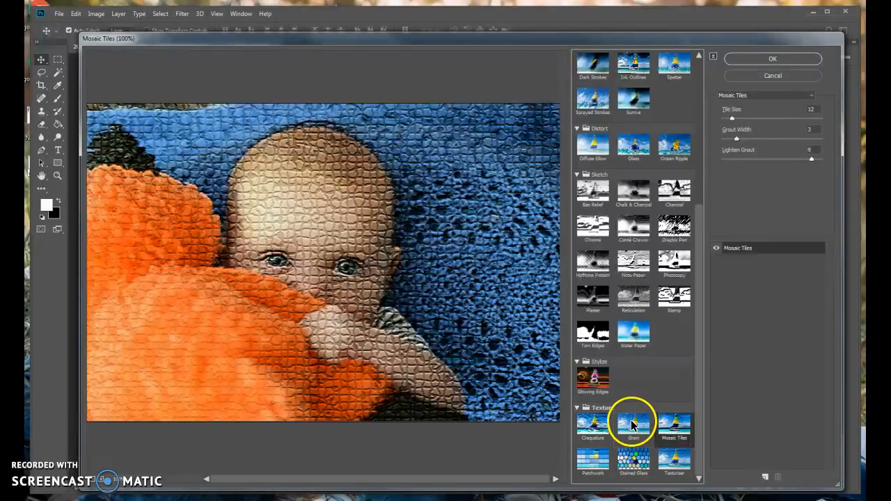
click(593, 420)
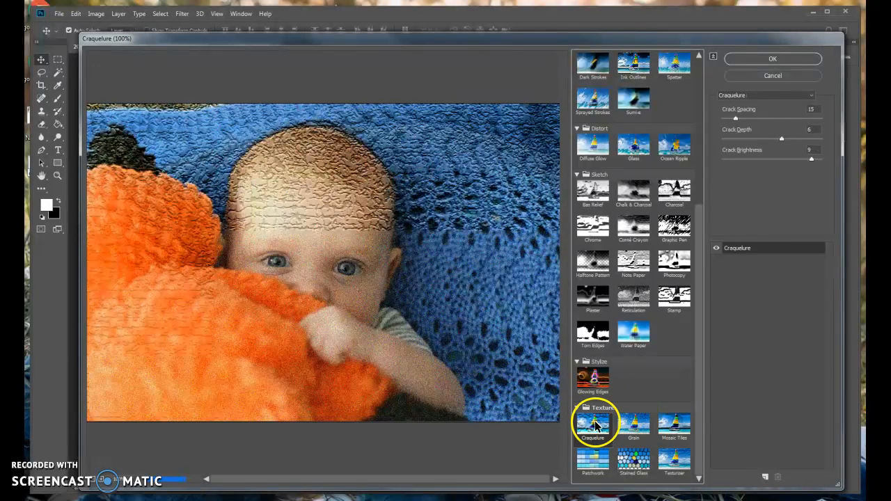
click(608, 459)
Try the Stained Glass filter with Cell Size 5, Border Thickness 2 and Light Intensity 1.
click(630, 464)
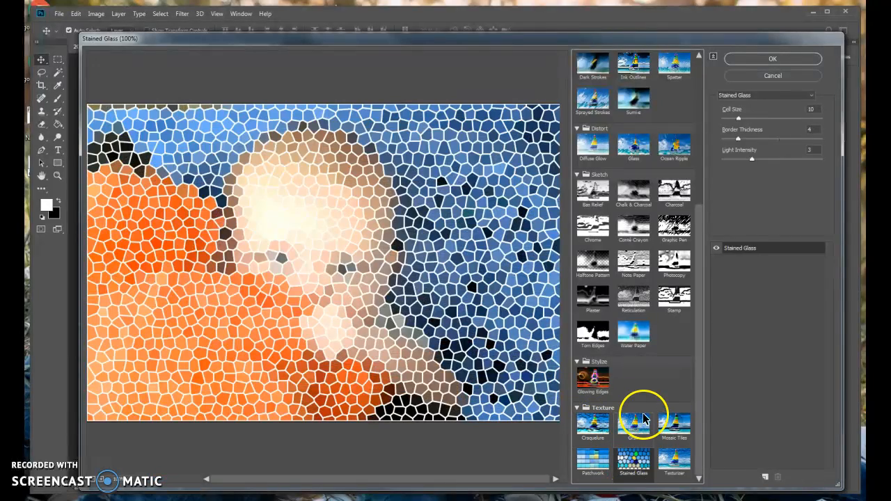
click(739, 119)
drag(739, 118, 729, 122)
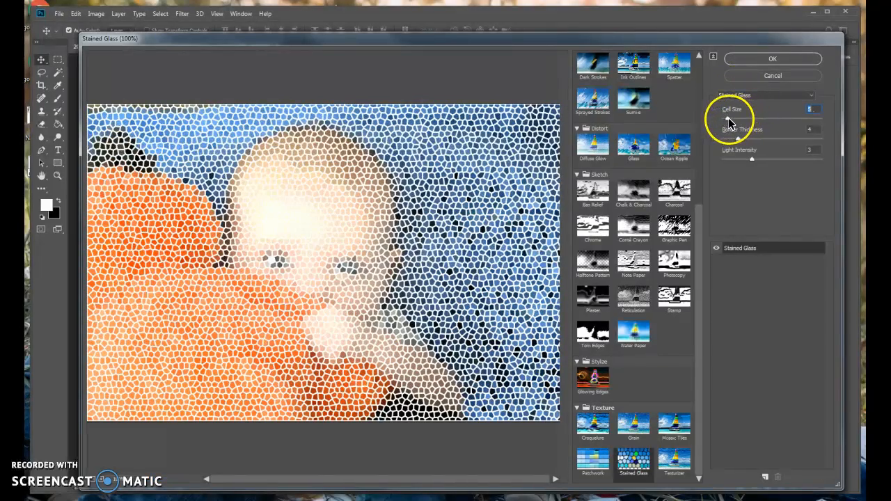
click(737, 140)
drag(737, 139, 728, 164)
click(759, 158)
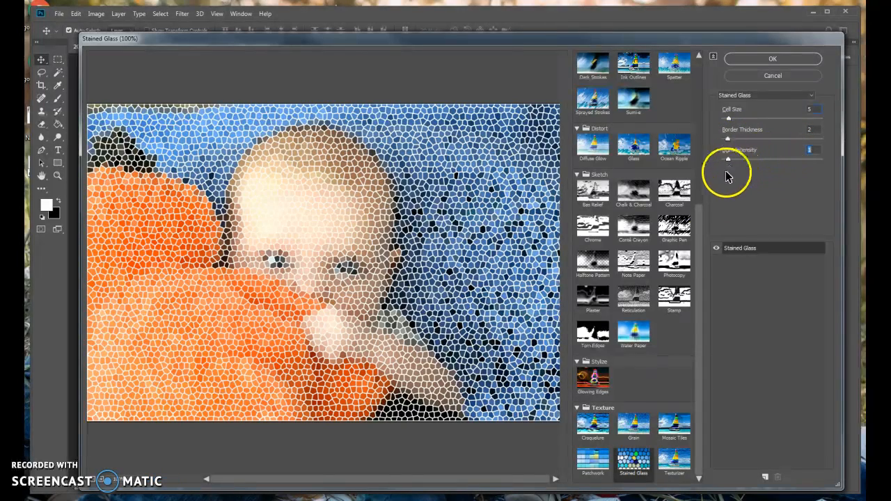
Go through the texture filters again: Grain, Mosaic Tiles, Texturizer, Stained Glass, Patchwork and Craquelure, ending on Grain.
click(634, 423)
click(664, 424)
click(673, 463)
click(630, 465)
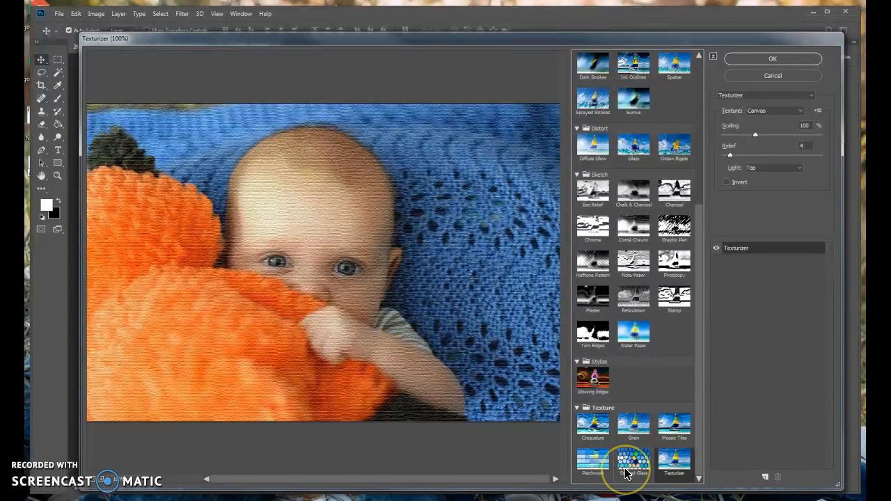
click(596, 461)
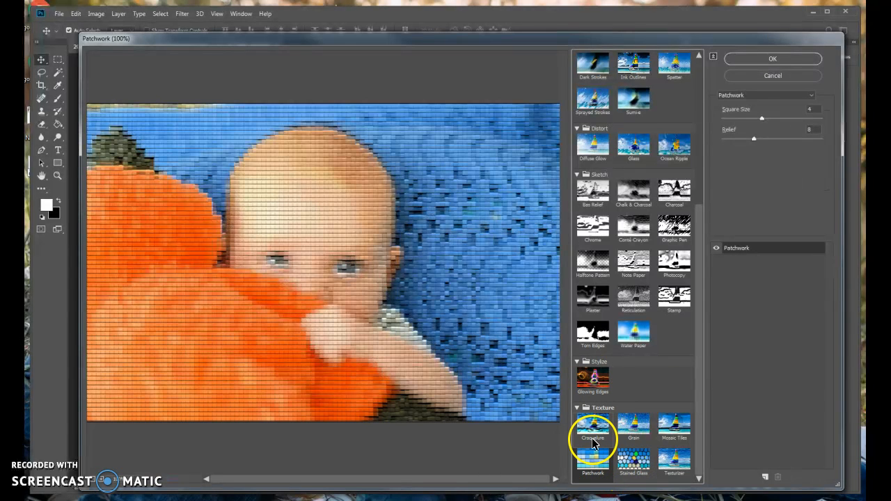
click(591, 438)
click(617, 437)
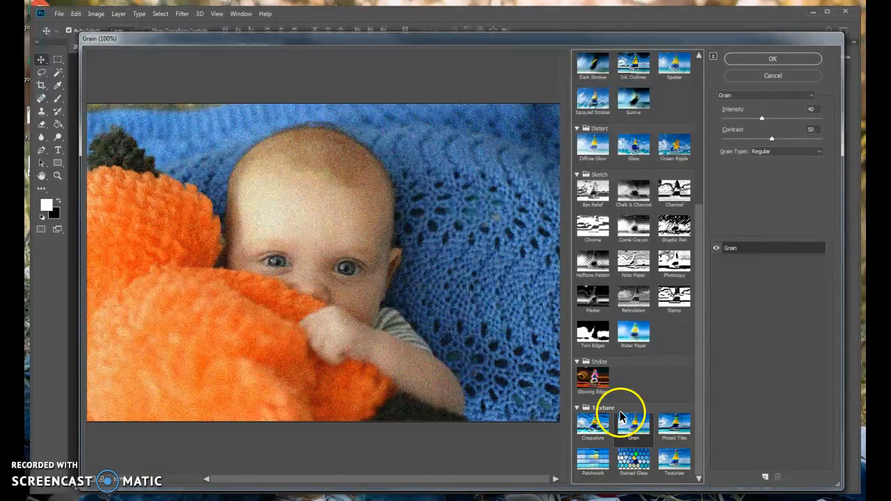
Preview Torn Edges, Plaster, Reticulation, Stamp, Photocopy and Note Paper, and leave the Filter Gallery without applying a filter.
click(599, 330)
click(605, 300)
click(632, 298)
click(669, 296)
click(678, 270)
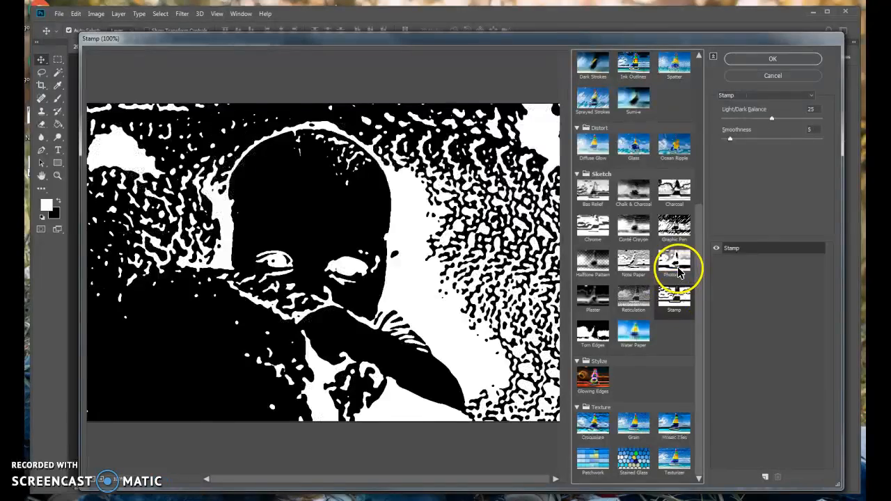
click(634, 268)
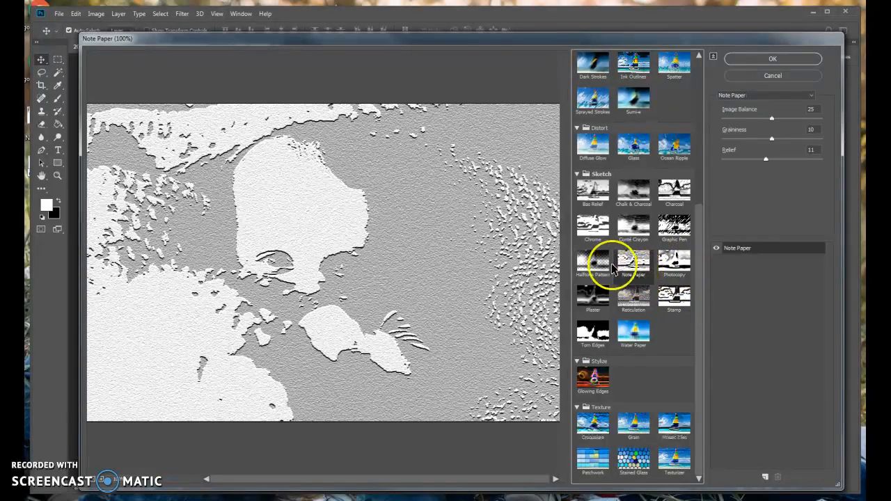
click(759, 78)
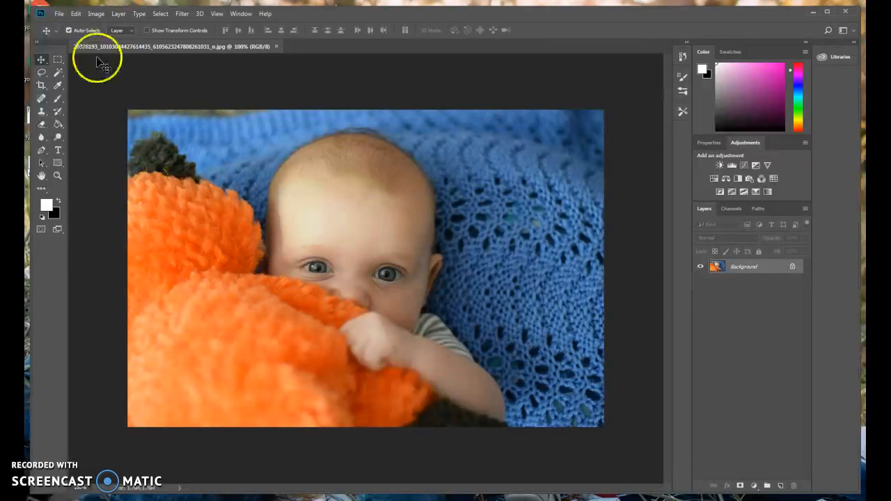
Select the blue blanket background around the baby with the Quick Selection tool.
click(58, 72)
click(91, 72)
mouse_move(139, 132)
mouse_down()
mouse_move(175, 123)
mouse_move(257, 183)
mouse_move(298, 136)
mouse_move(356, 120)
mouse_move(414, 130)
mouse_move(480, 168)
mouse_move(512, 219)
mouse_move(502, 372)
mouse_move(544, 416)
mouse_move(518, 424)
mouse_move(463, 309)
mouse_up()
drag(432, 178, 419, 148)
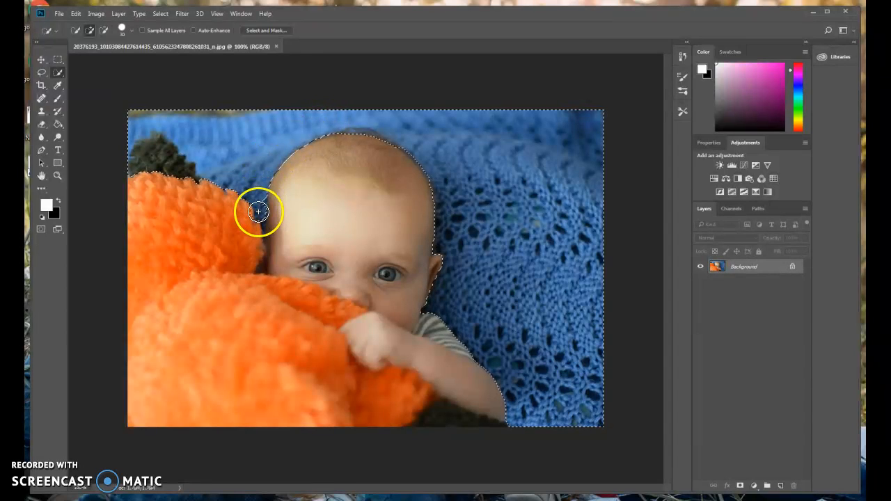
Subtract the orange knit edge beside the baby's head and the dark green stem from the blanket selection.
key(alt)
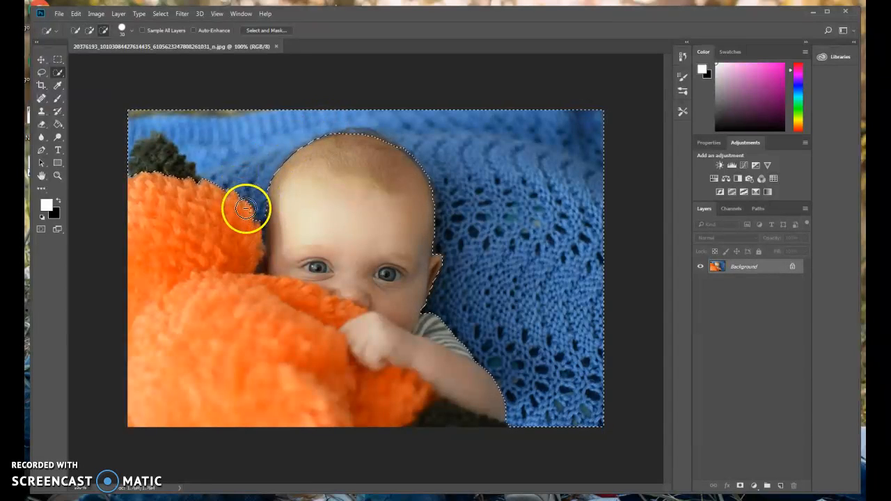
drag(245, 211, 193, 192)
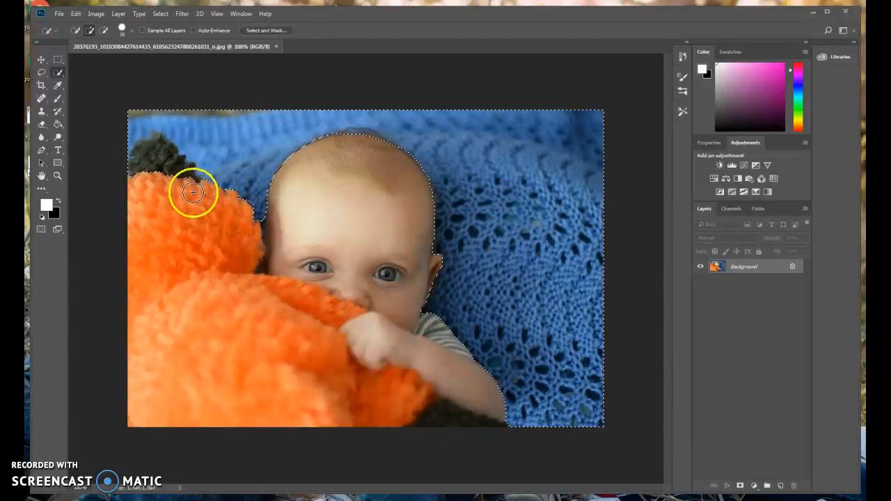
alt+click(155, 143)
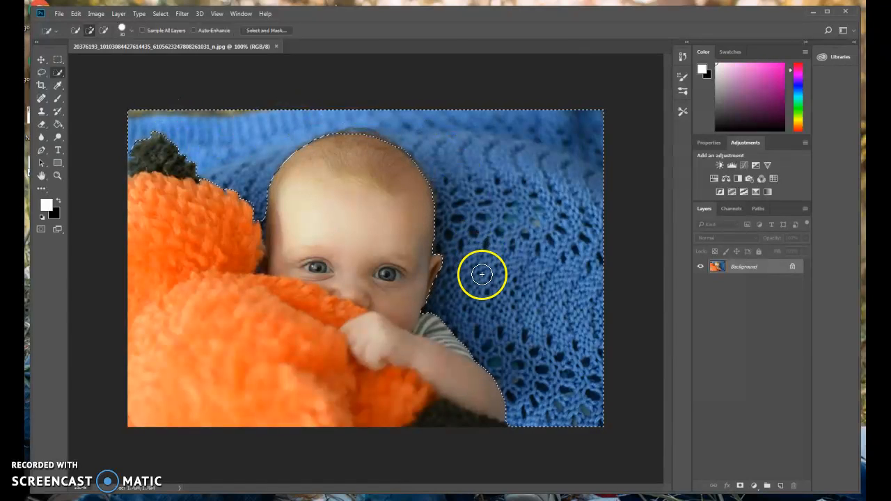
Open the Filter Gallery for the selected blue blanket background around the baby.
click(159, 13)
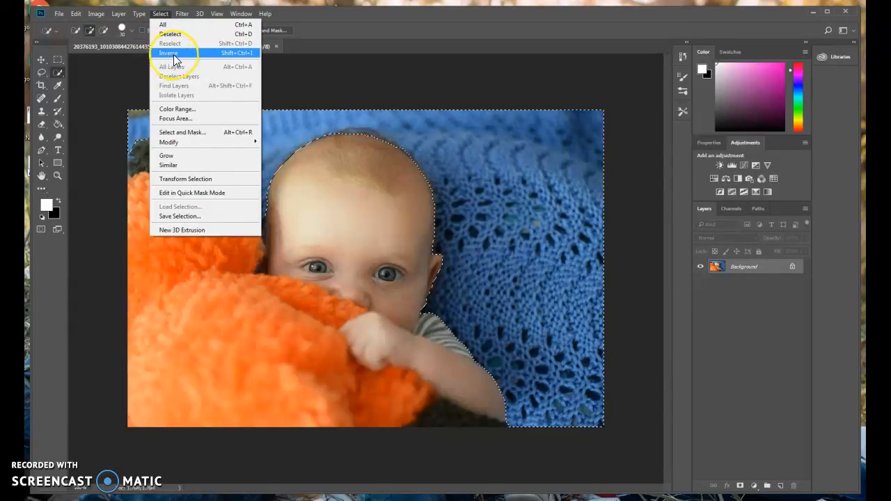
click(174, 54)
click(183, 14)
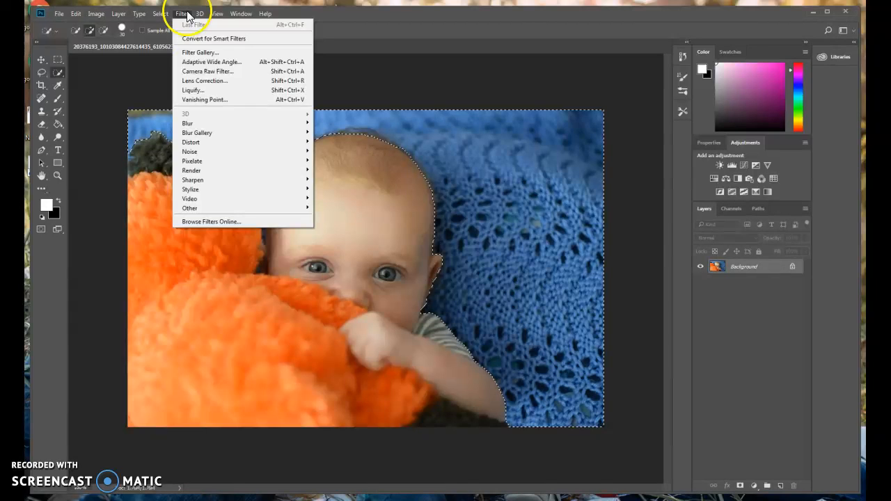
click(200, 52)
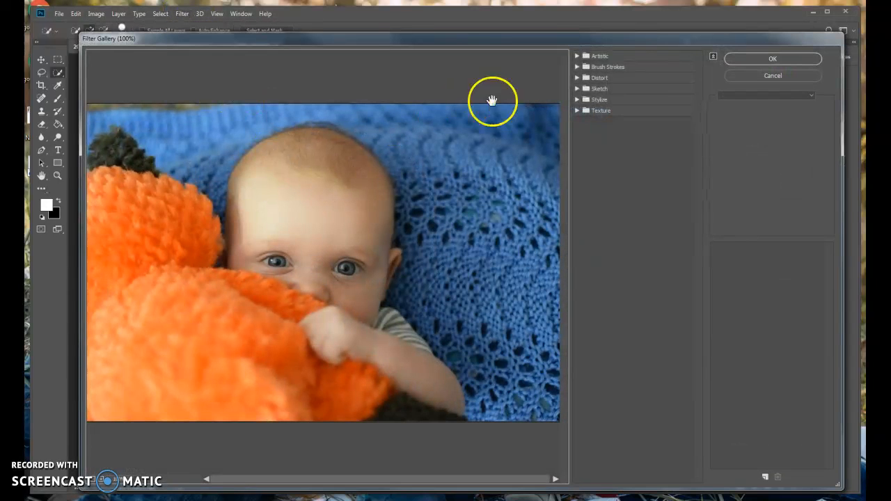
Preview the artistic filters Colored Pencil, Cutout, Dry Brush, Neon Glow, Fresco and Film Grain on the blanket.
click(644, 56)
click(593, 73)
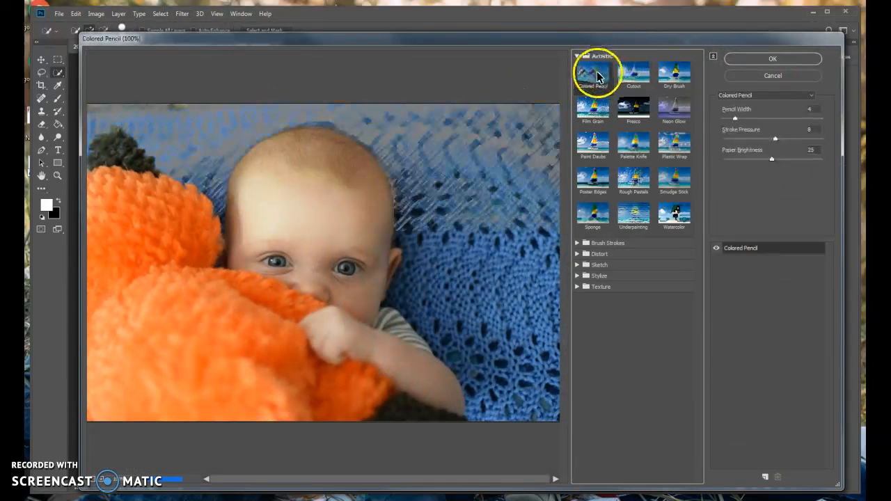
click(633, 83)
click(672, 74)
click(677, 113)
click(633, 118)
click(588, 111)
Preview Palette Knife, Plastic Wrap, Smudge Stick, Rough Pastels, Poster Edges, Sponge, Underpainting and Watercolor on the blanket.
click(637, 146)
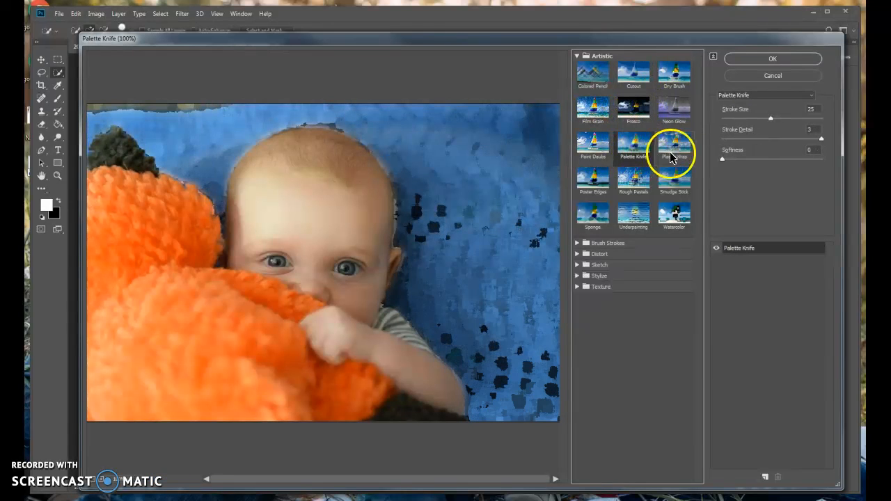
click(678, 149)
click(672, 180)
click(635, 189)
click(587, 190)
click(596, 217)
click(632, 221)
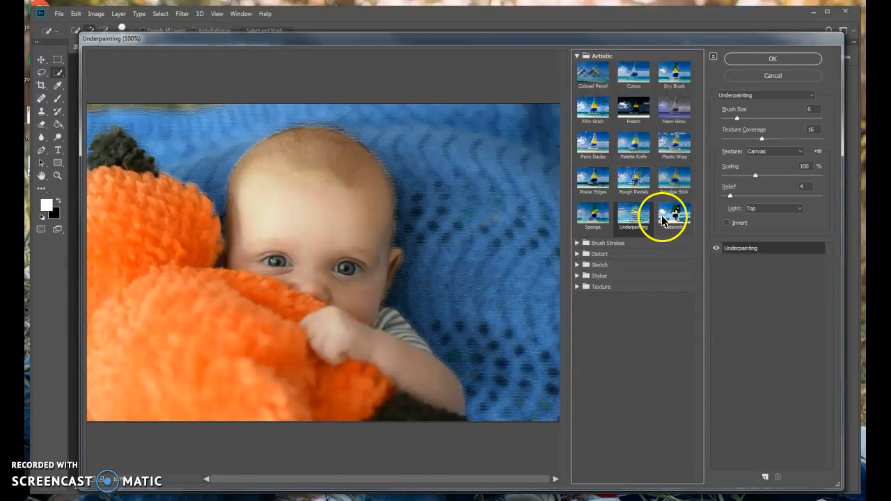
click(665, 216)
Preview the brush stroke filters Accented Edges, Angled Strokes, Crosshatch, Spatter, Ink Outlines, Dark Strokes, Sprayed Strokes and Sumi-e, and revisit Plastic Wrap and Spatter.
click(635, 243)
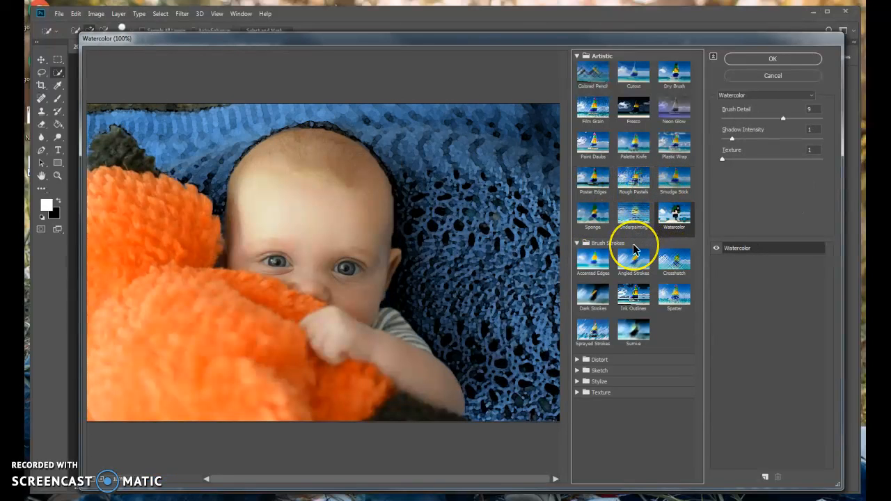
click(592, 259)
click(634, 262)
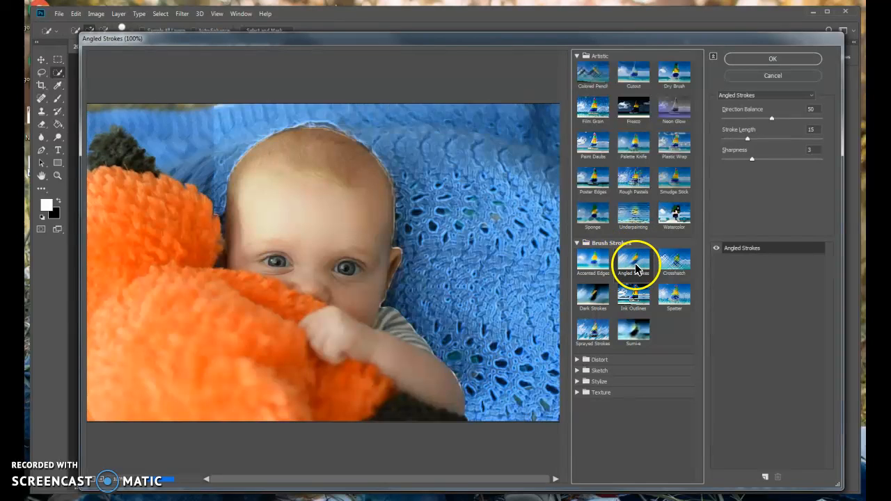
click(669, 261)
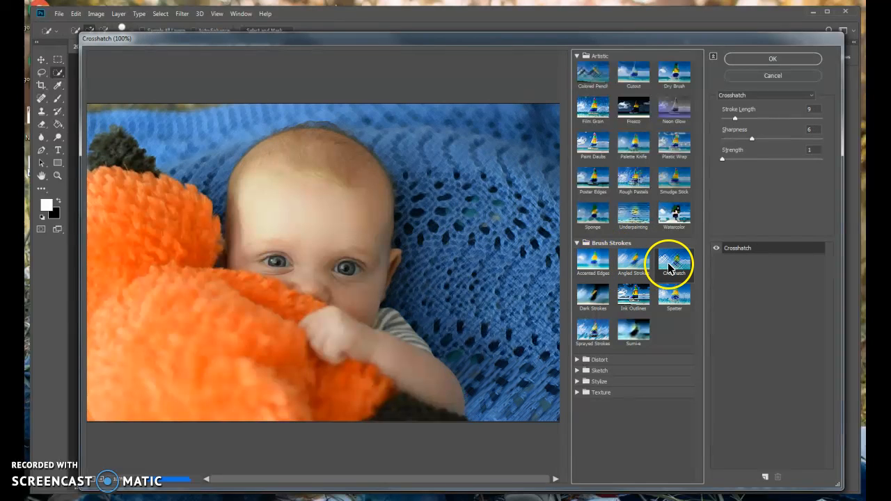
click(675, 299)
click(635, 299)
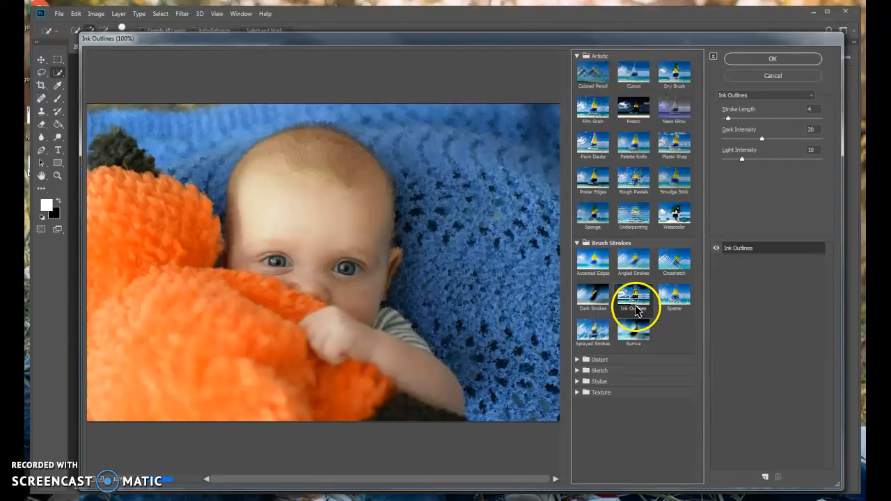
click(606, 304)
click(606, 334)
click(627, 332)
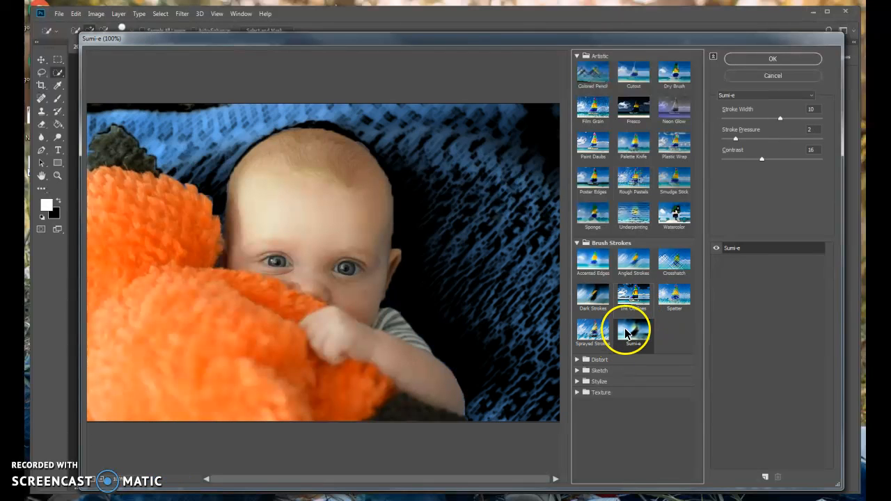
click(677, 146)
click(676, 292)
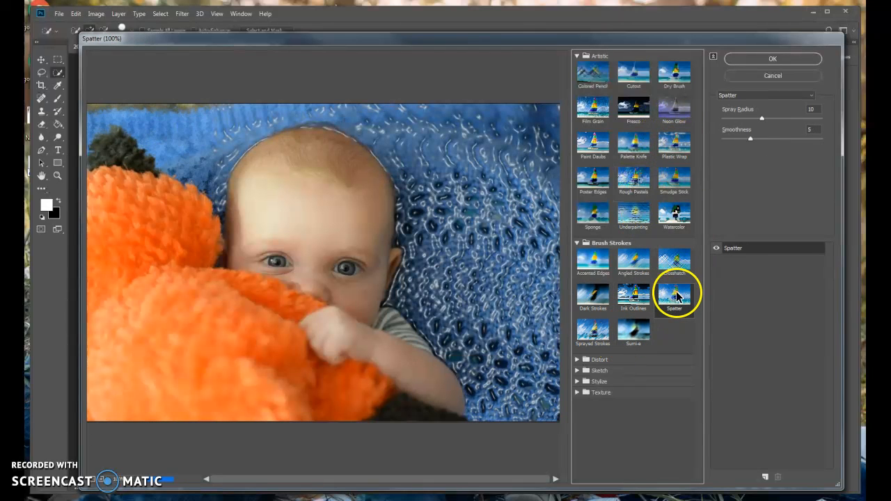
Apply the Crosshatch filter to the blanket with sharpness 2 and strength 2, and clear the selection.
click(680, 265)
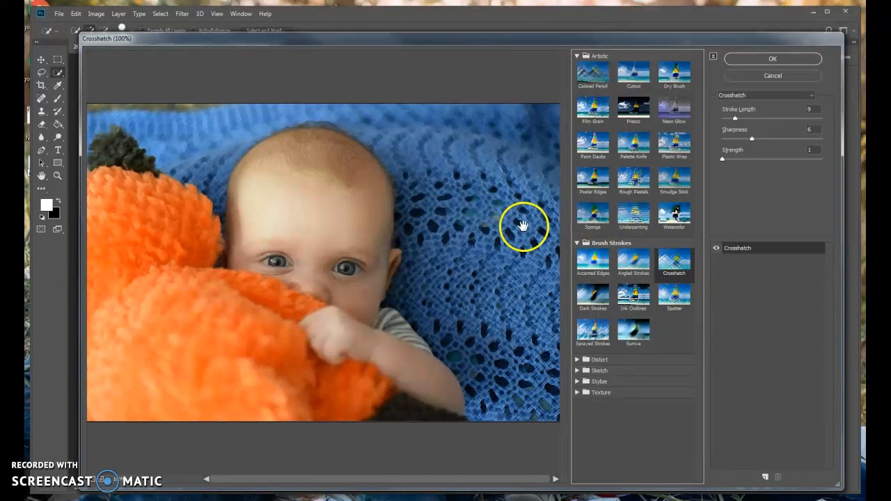
drag(752, 137, 743, 139)
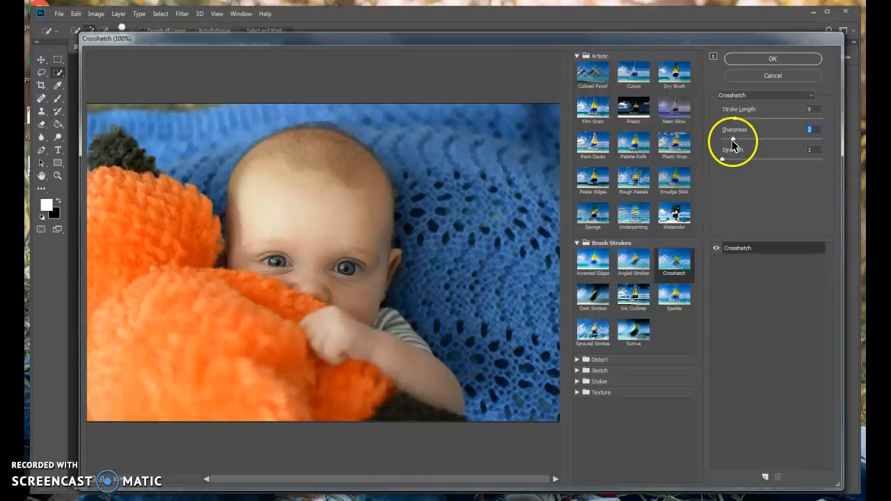
drag(723, 159, 763, 162)
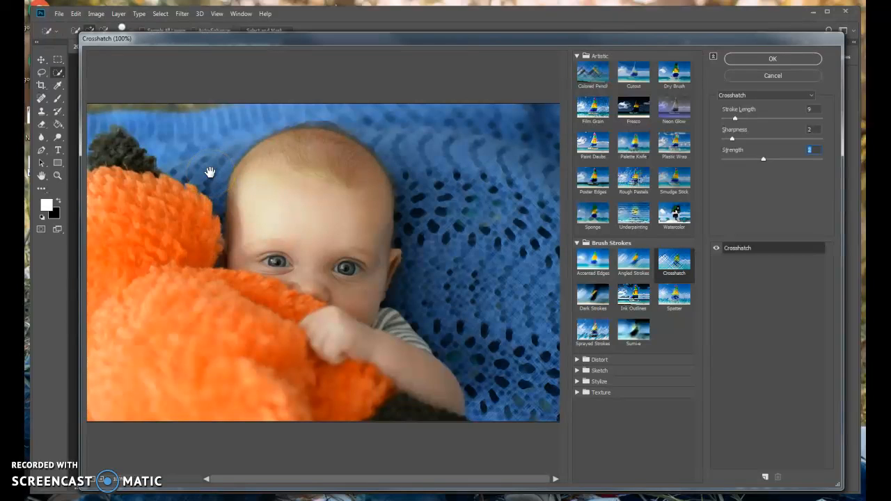
click(759, 58)
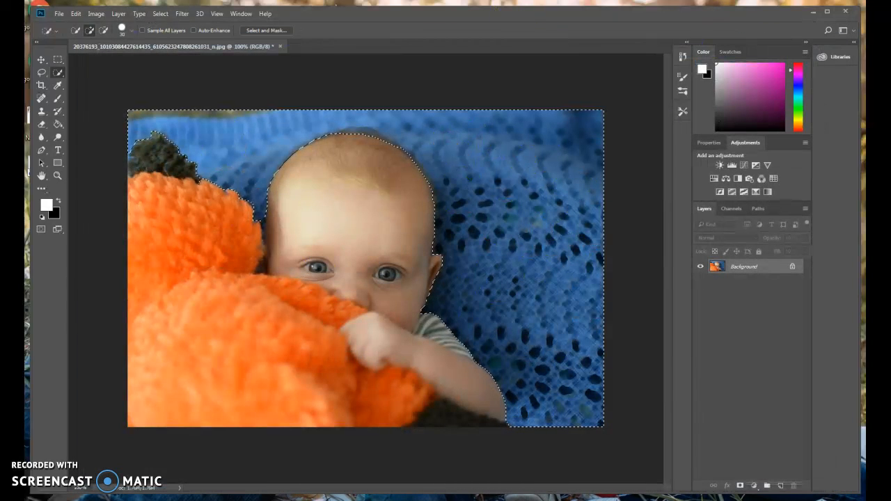
click(156, 17)
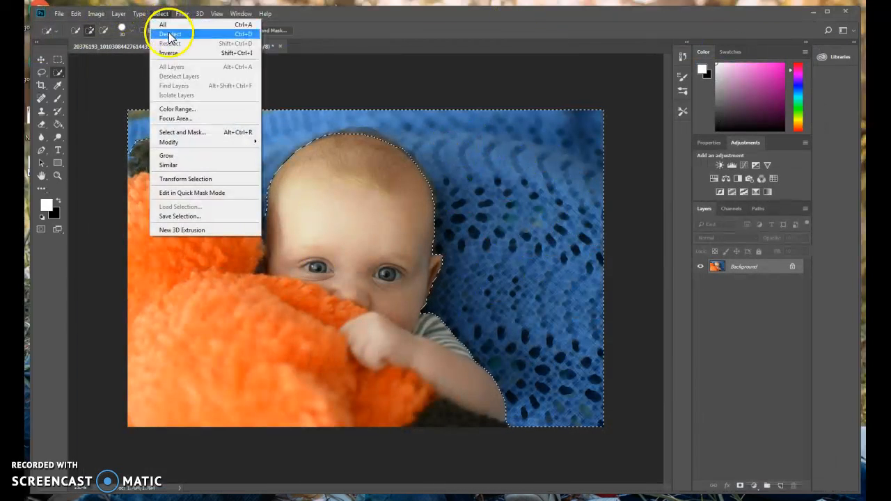
click(167, 32)
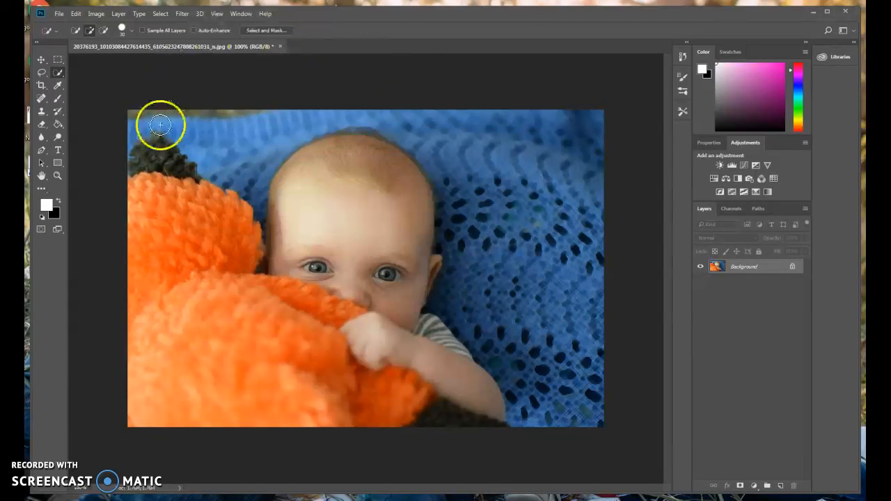